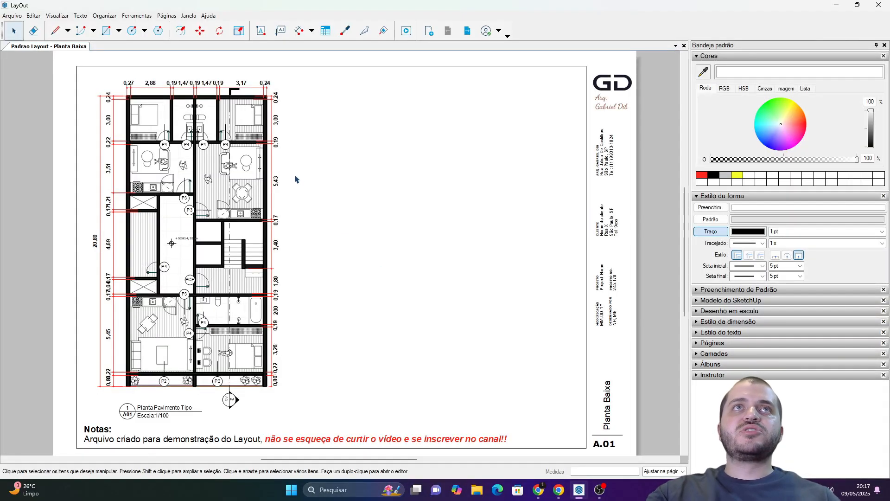
Add the free-standing sample text "jbkajfbaf" in the blank area beside the floor plan.
scroll(320, 169, "up", 5)
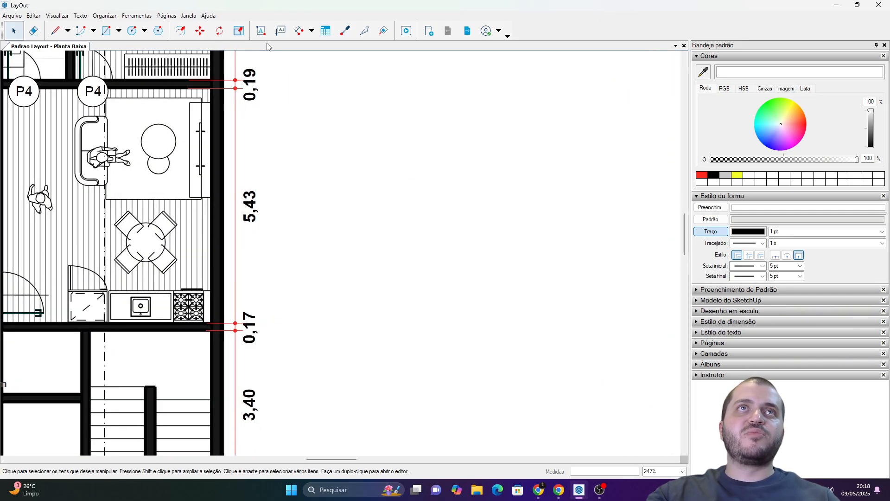
left_click(261, 30)
left_click(386, 167)
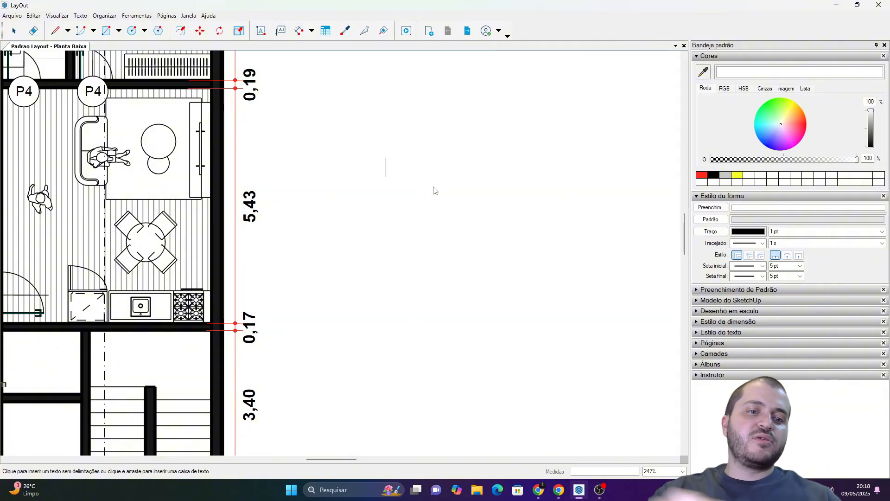
type("jbkajfbaf")
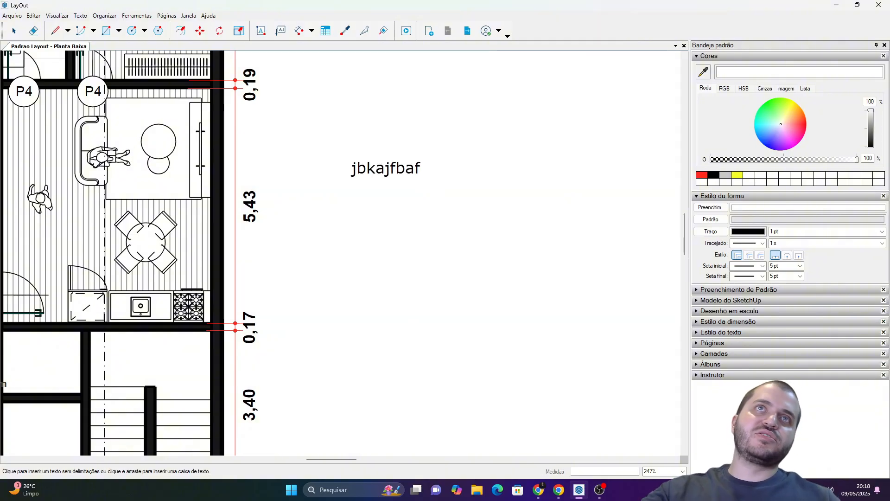
left_click(328, 72)
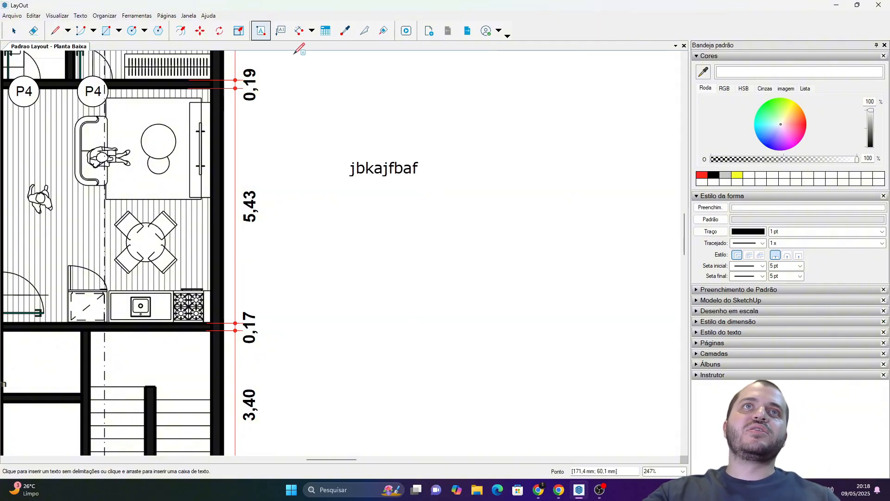
Add a leader label with the default text "Texto da etiqueta" below the sample text.
left_click(281, 31)
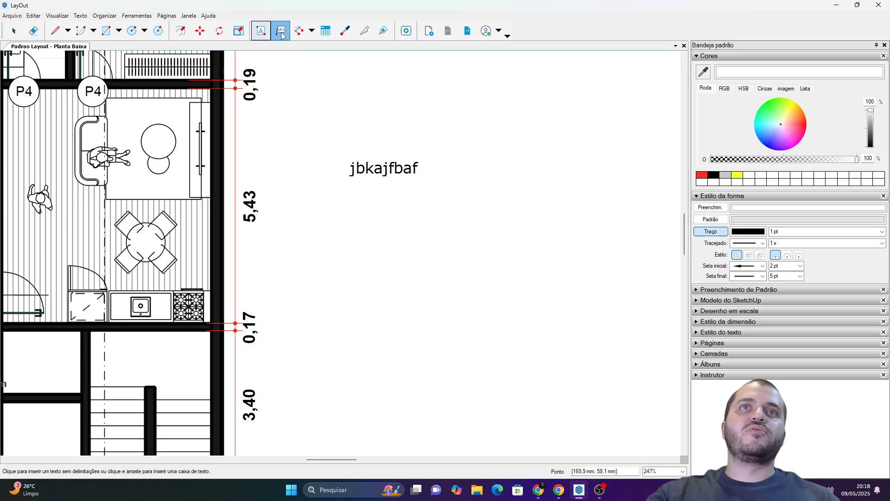
left_click_drag(339, 284, 338, 242)
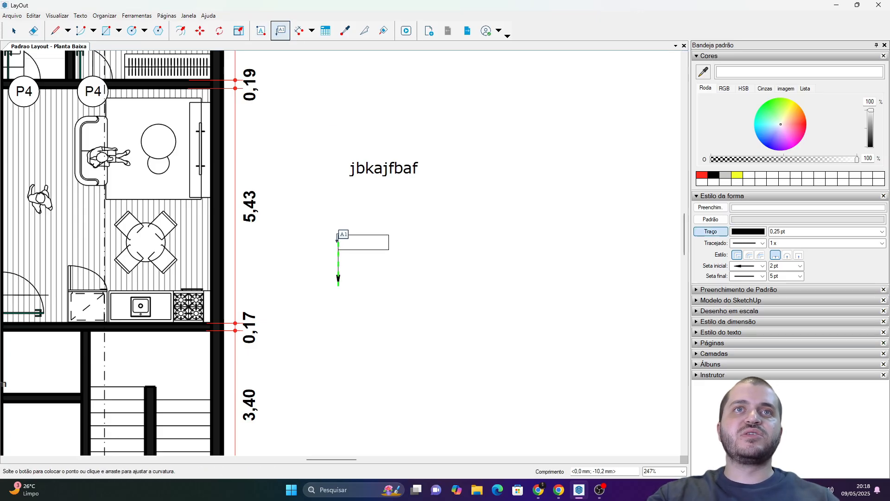
left_click(364, 242)
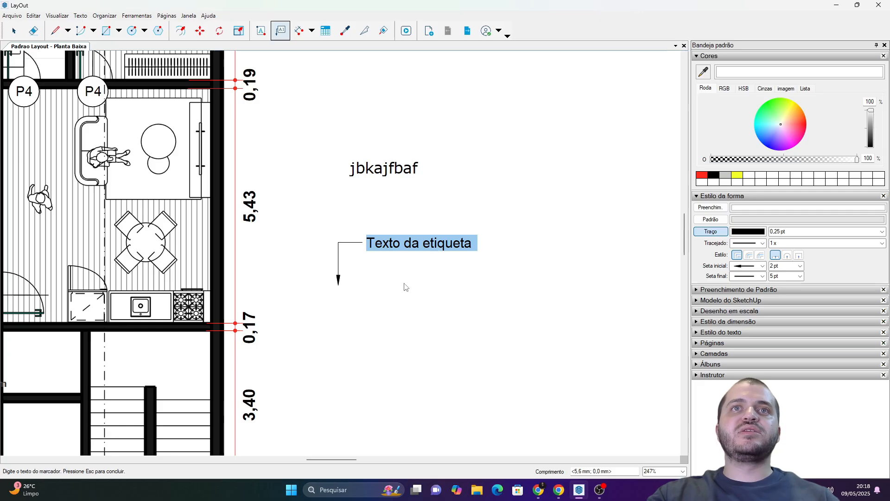
key("Escape")
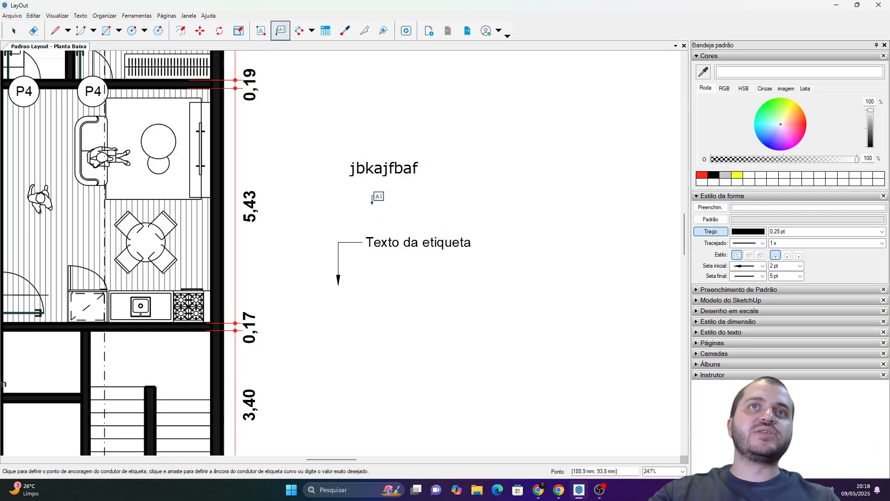
key("space")
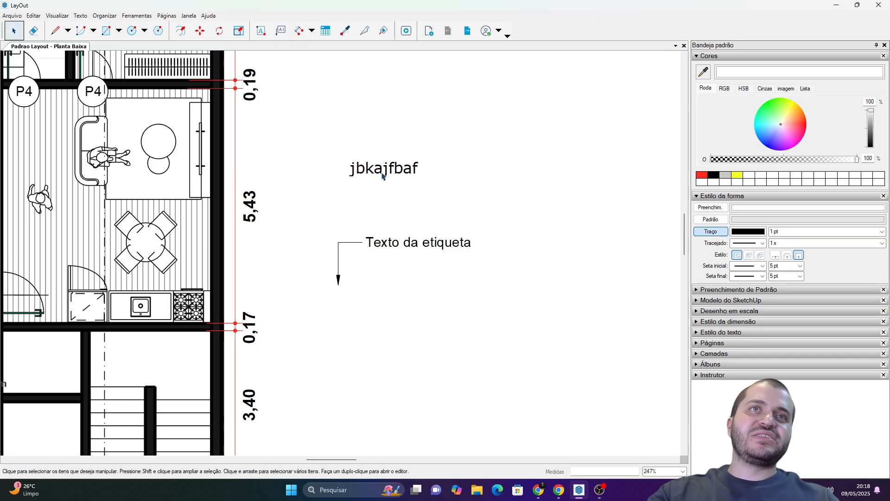
Replace the sample text "jbkajfbaf" with "<>" and erase it, leaving the text box empty.
double_click(383, 175)
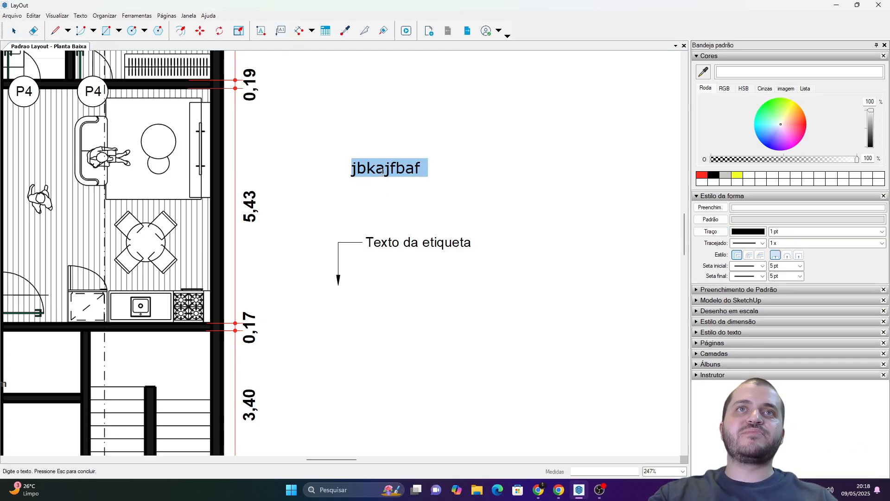
type("<>")
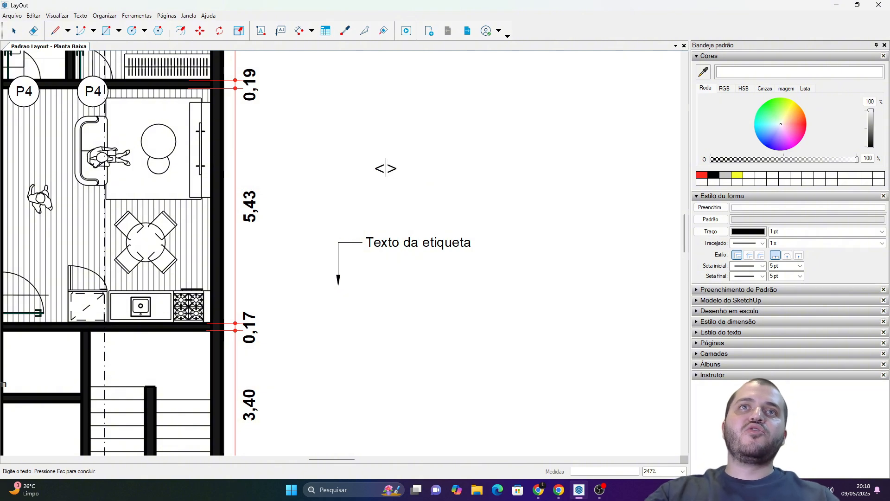
scroll(386, 168, "up", 1)
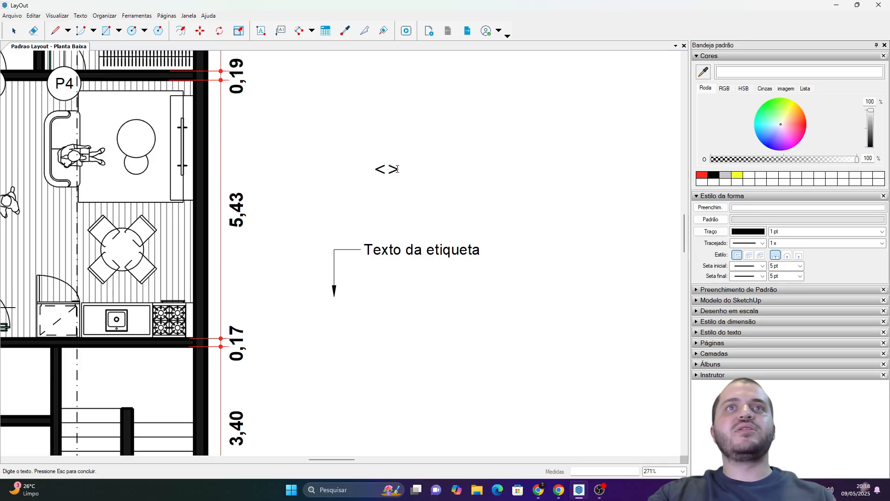
left_click_drag(397, 169, 360, 167)
key("BackSpace")
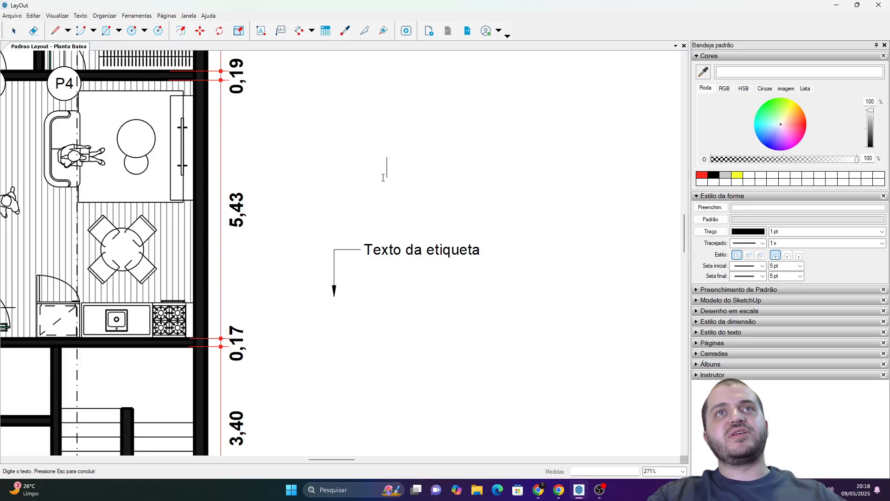
key("Escape")
Delete the "Texto da etiqueta" leader label beside the floor plan.
scroll(383, 181, "down", 10)
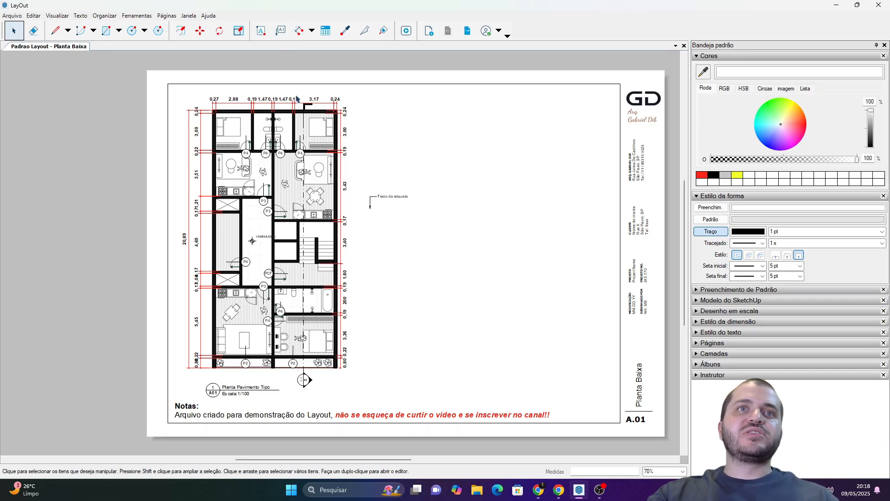
left_click(376, 197)
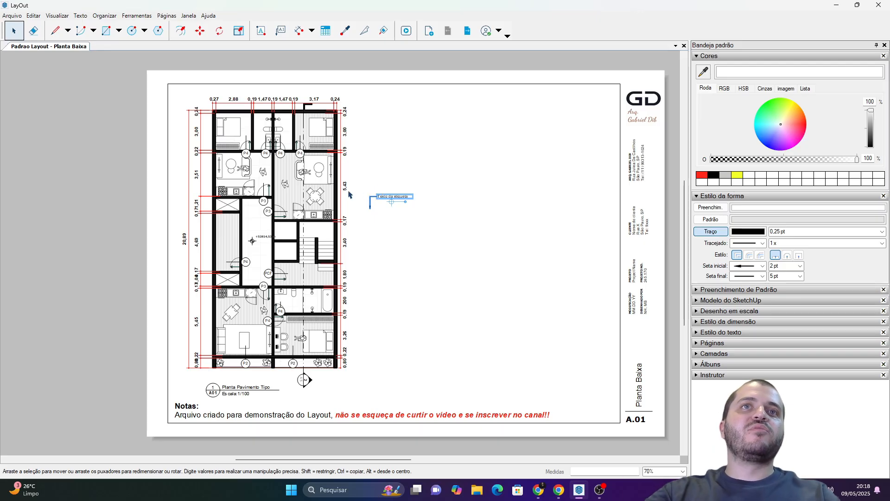
key("Delete")
scroll(295, 211, "up", 6)
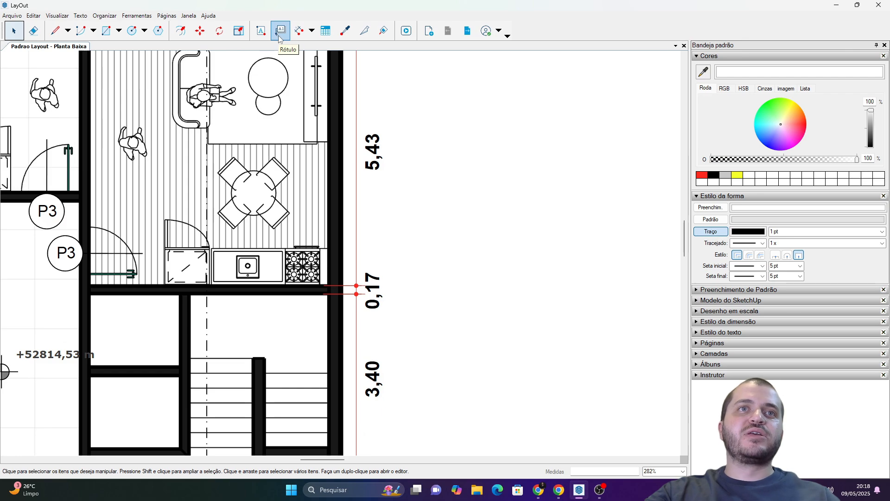
scroll(324, 207, "down", 4)
scroll(323, 207, "down", 1)
scroll(321, 231, "up", 2)
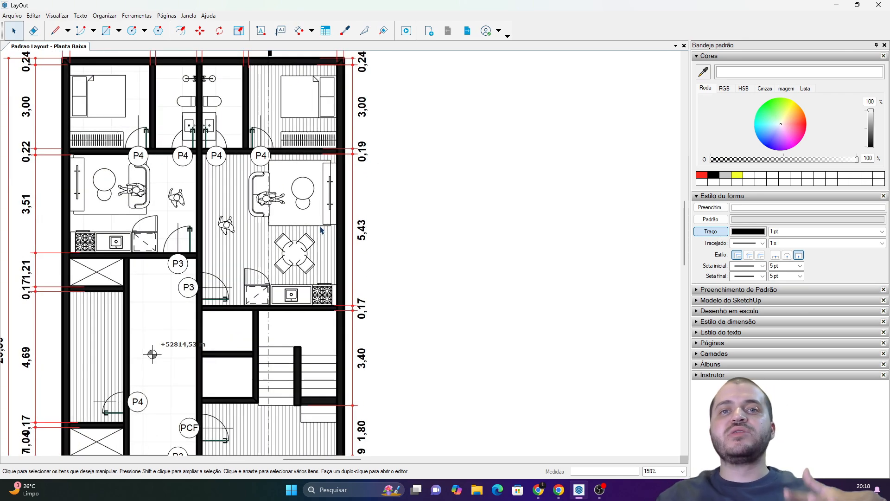
left_click(264, 242)
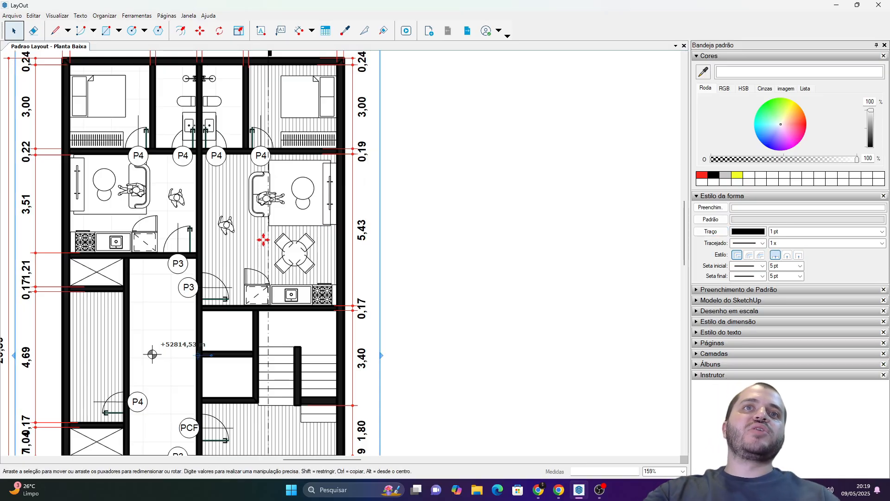
Label the laminate floor beside the dining table with a horizontal leader outside the plan, keeping the automatic component definition text "Piso Laminado 1P2".
scroll(237, 244, "down", 2)
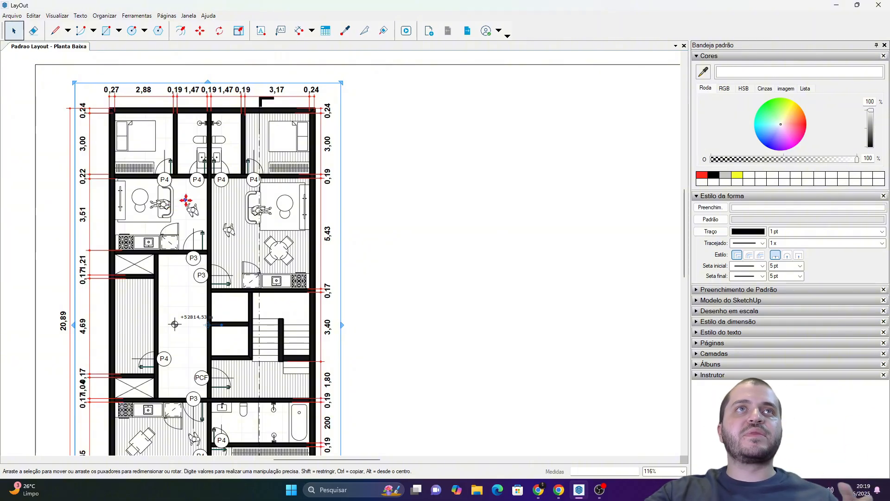
left_click(281, 30)
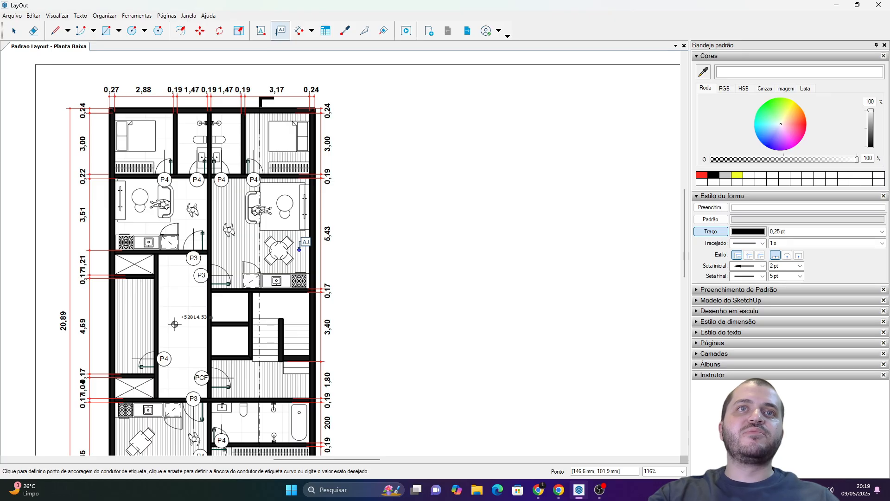
left_click(299, 249)
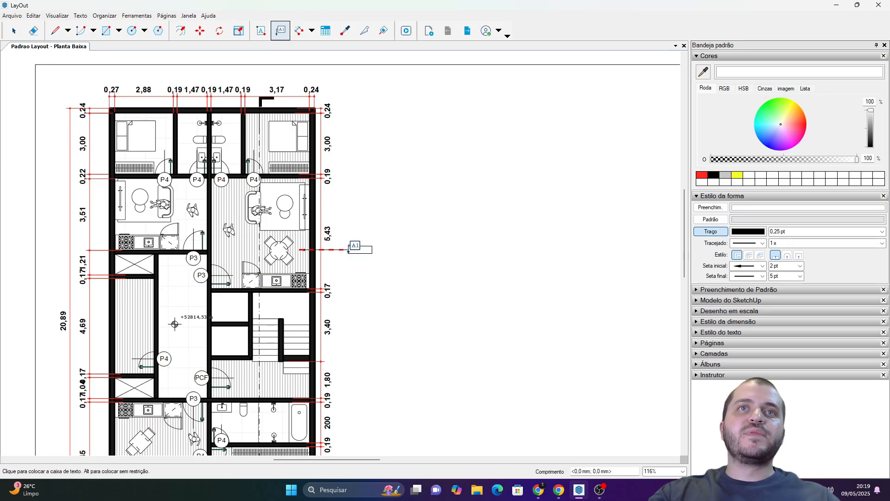
left_click(355, 249)
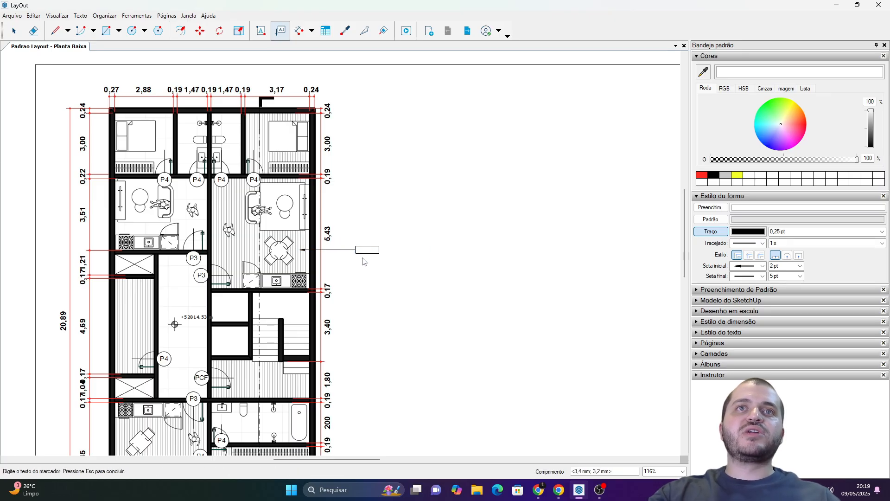
scroll(387, 250, "up", 5)
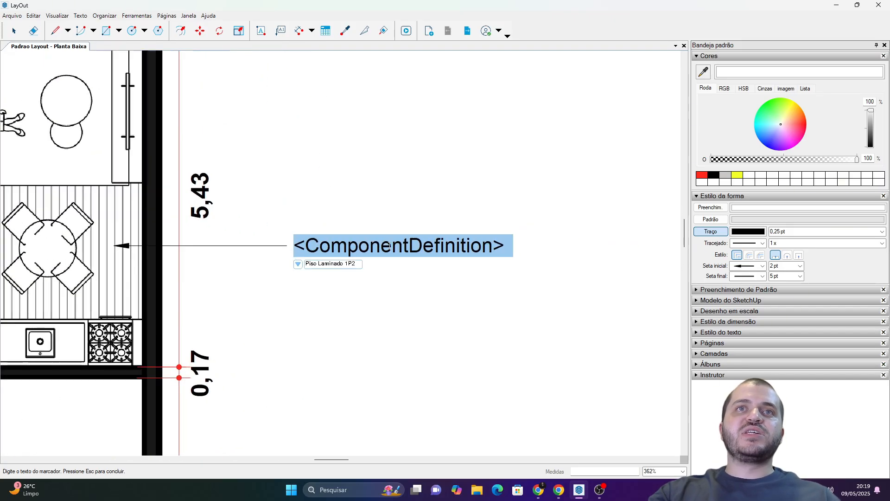
scroll(388, 245, "up", 1)
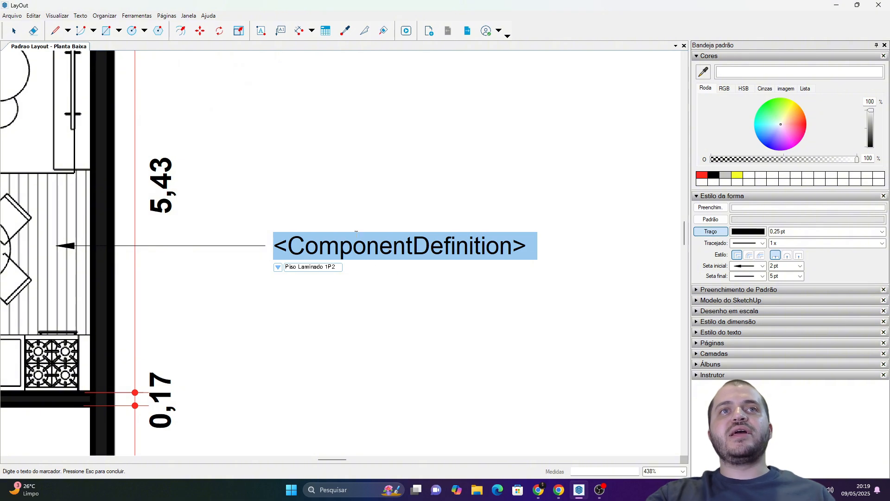
left_click(324, 246)
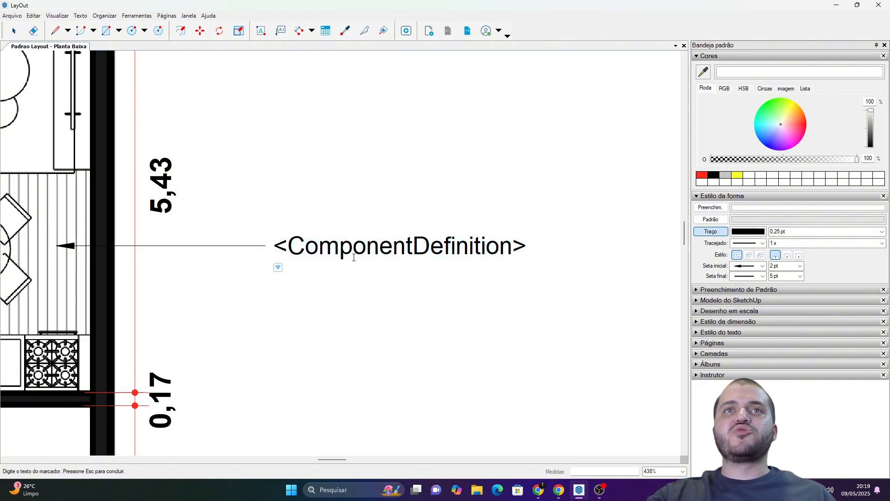
key("Escape")
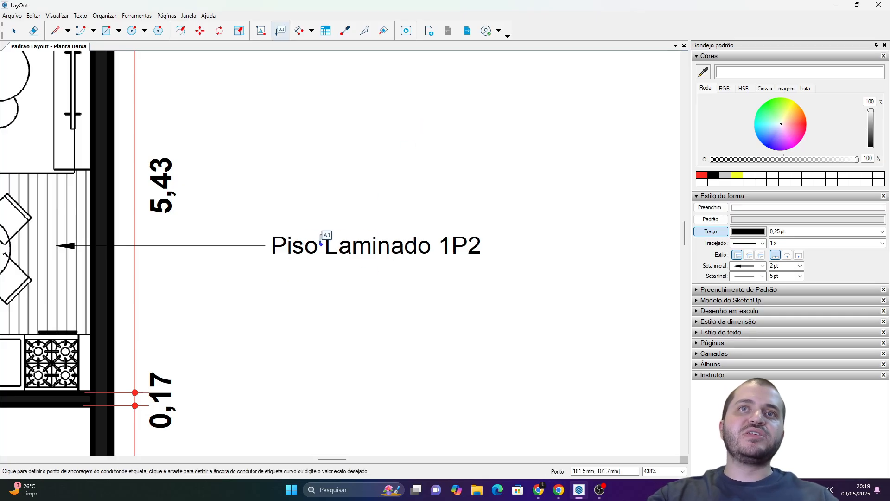
Add a second floor label just above the first and set its automatic text to the viewport's scene name, "Planta Padrao".
scroll(456, 246, "down", 4)
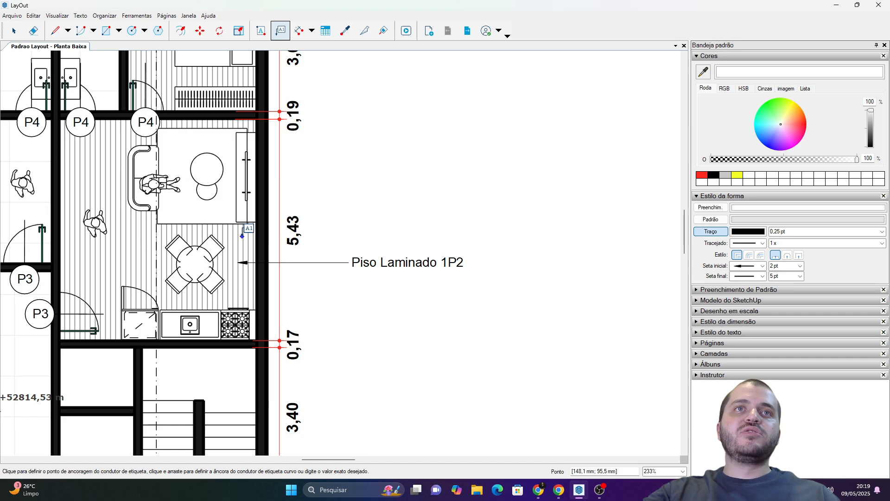
left_click_drag(242, 236, 352, 236)
left_click(353, 232)
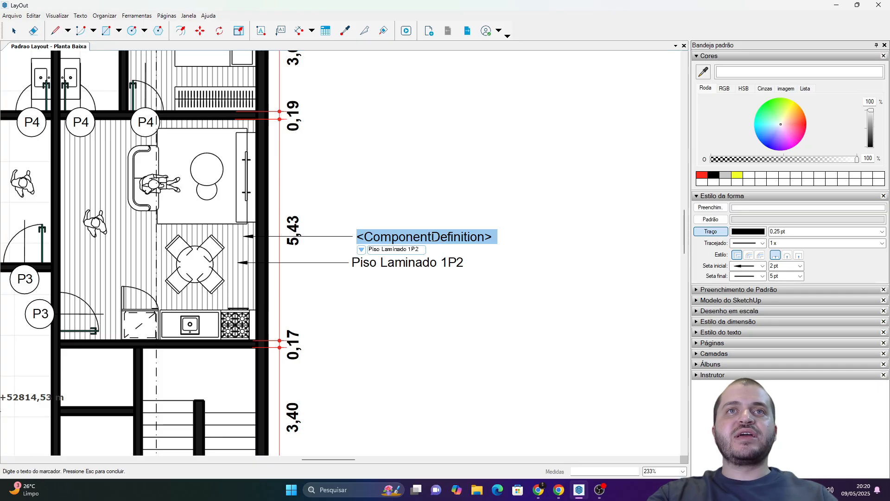
left_click(361, 250)
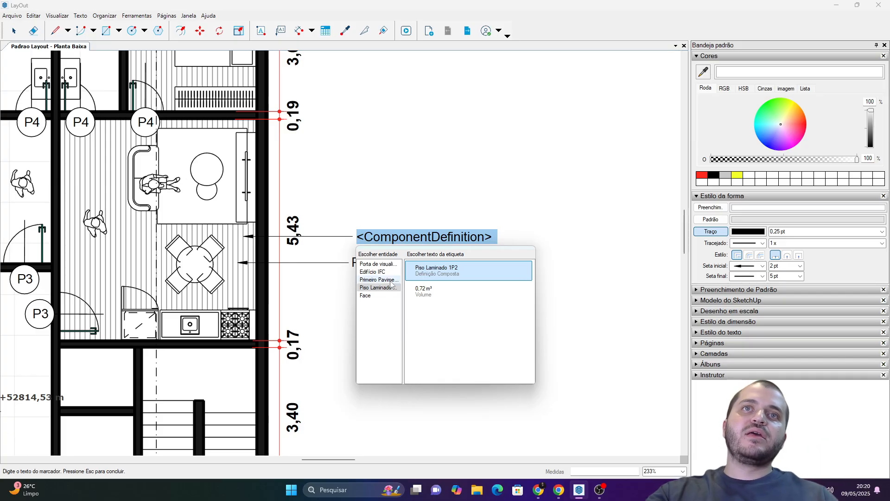
left_click(379, 264)
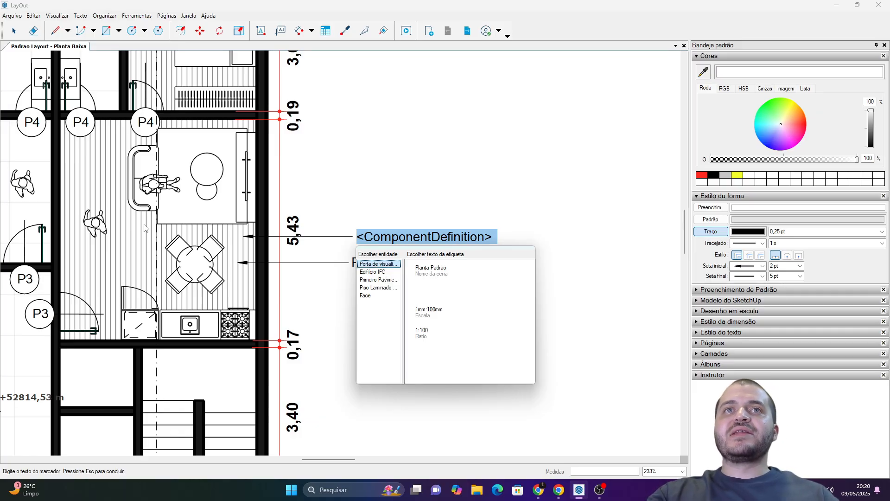
left_click(443, 279)
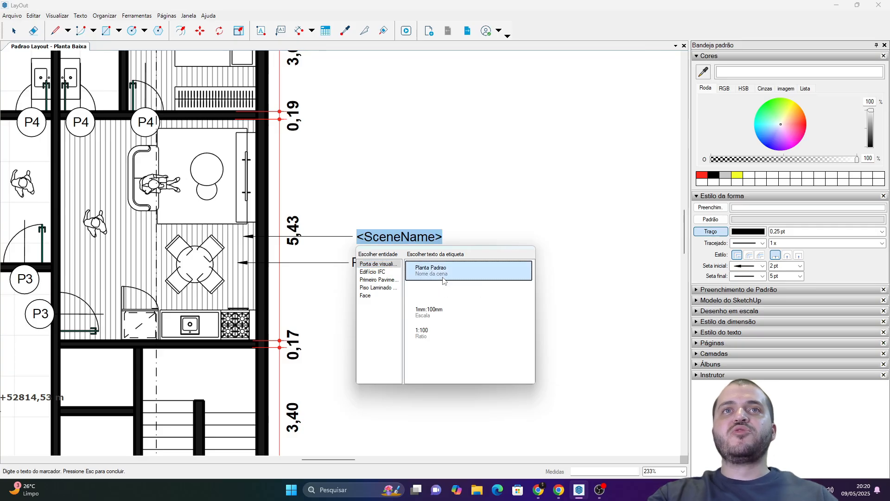
key("Escape")
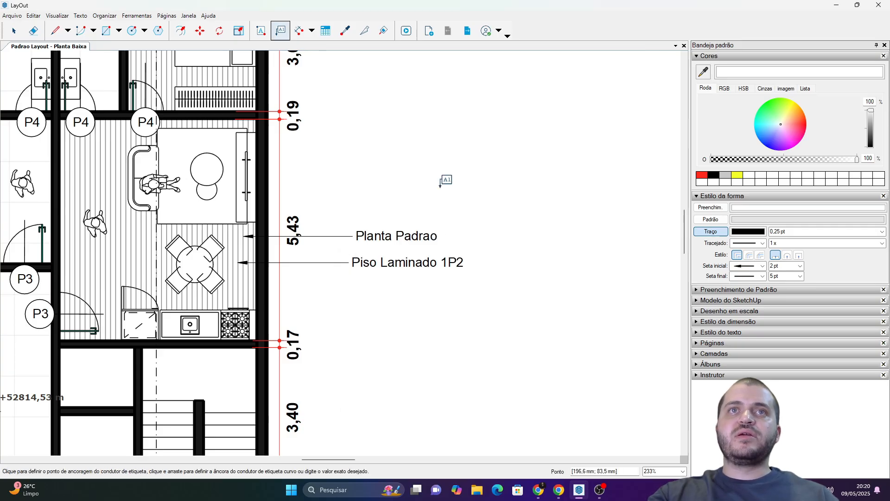
Delete the "Piso Laminado 1P2" label beside the floor plan.
scroll(364, 231, "down", 5)
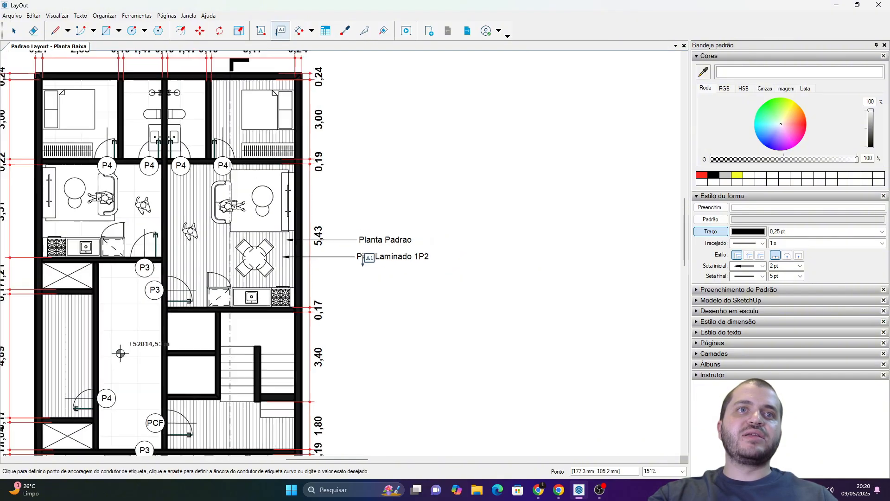
scroll(351, 137, "up", 5)
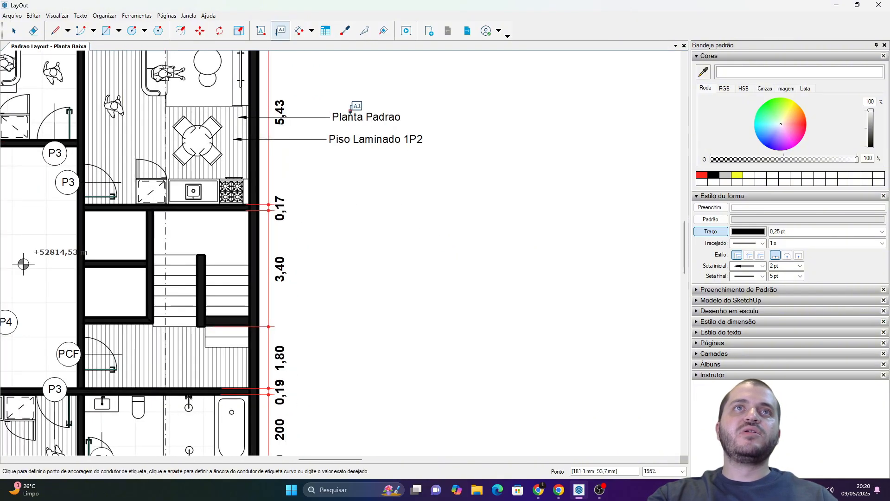
key("space")
middle_click_drag(337, 204, 346, 229)
left_click(371, 222)
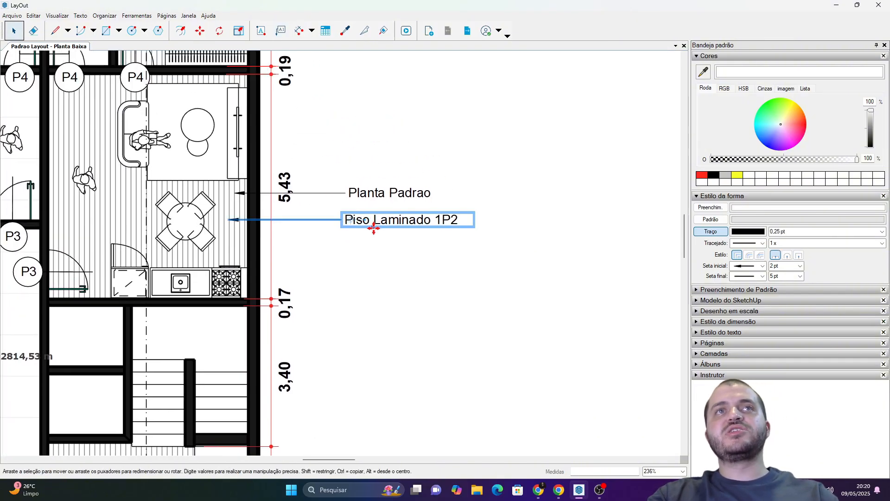
key("Delete")
Label the floor beside the dining table with a horizontal leader and set its automatic text to the viewport's ratio, "1:100".
left_click(280, 30)
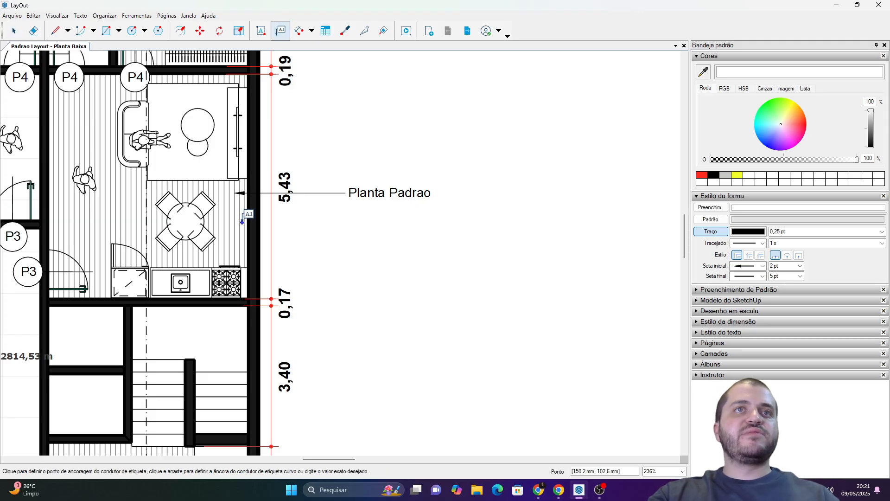
left_click(238, 226)
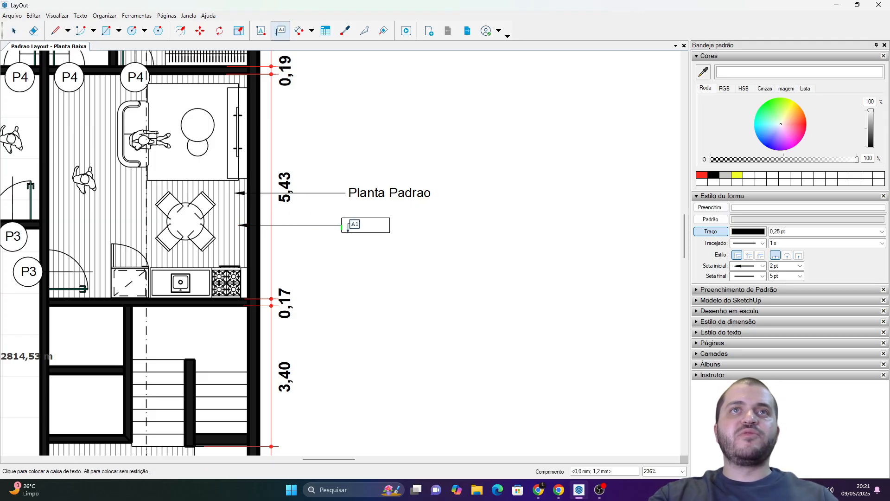
left_click(349, 226)
left_click(358, 239)
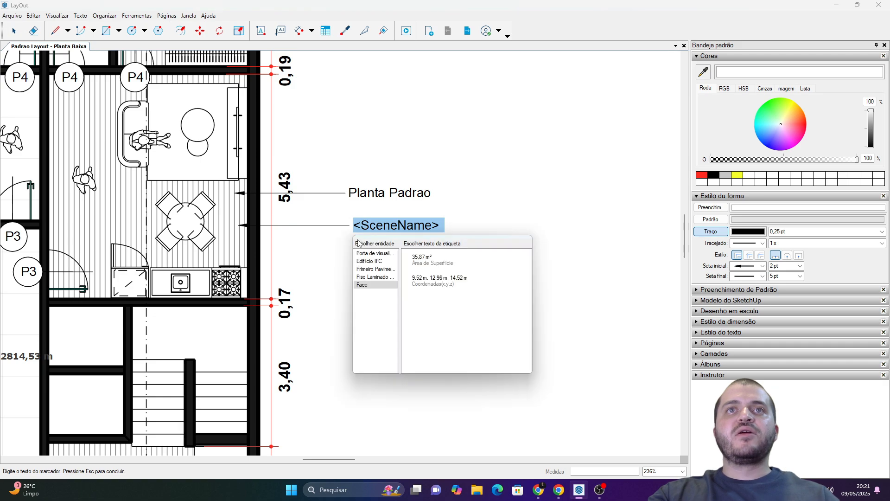
left_click(368, 254)
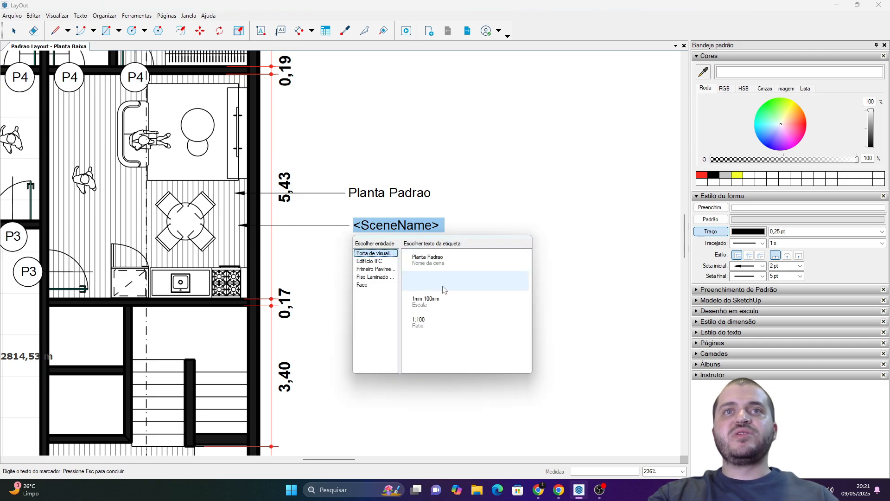
left_click(440, 323)
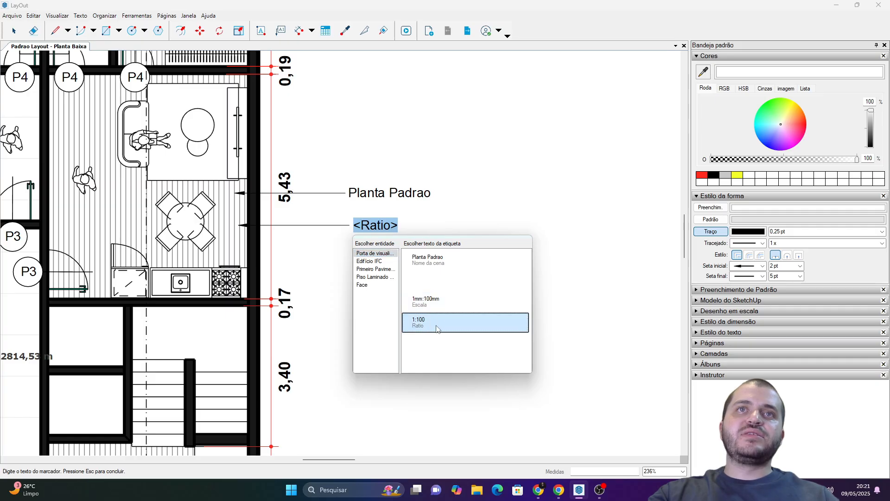
left_click(469, 210)
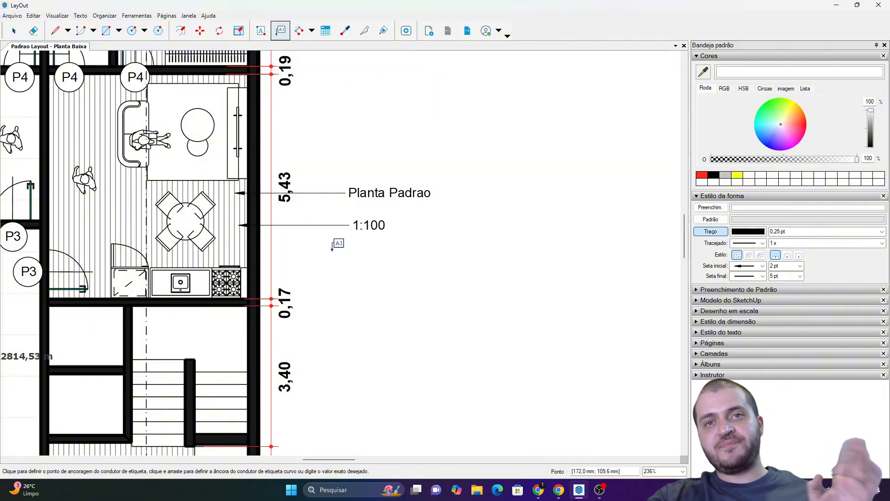
Delete the "Planta Padrao" and "1:100" leader labels beside the floor plan.
key("space")
left_click(373, 226)
scroll(373, 226, "down", 5)
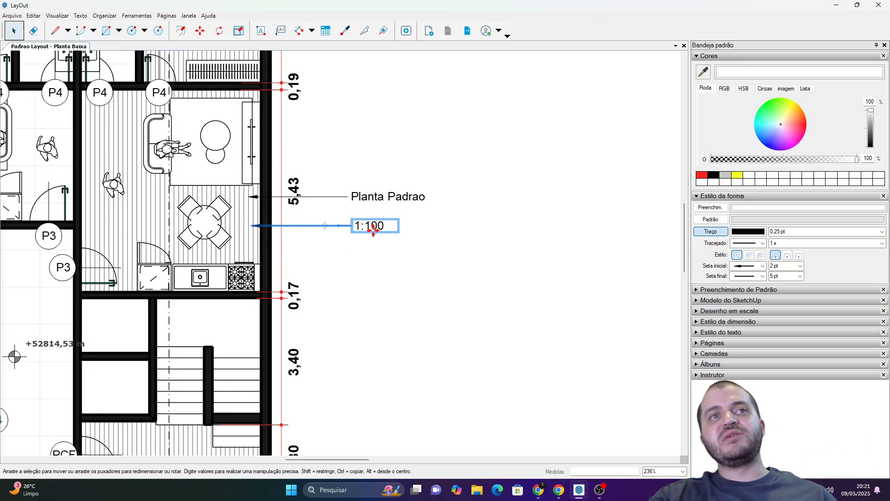
middle_click_drag(223, 425, 254, 244)
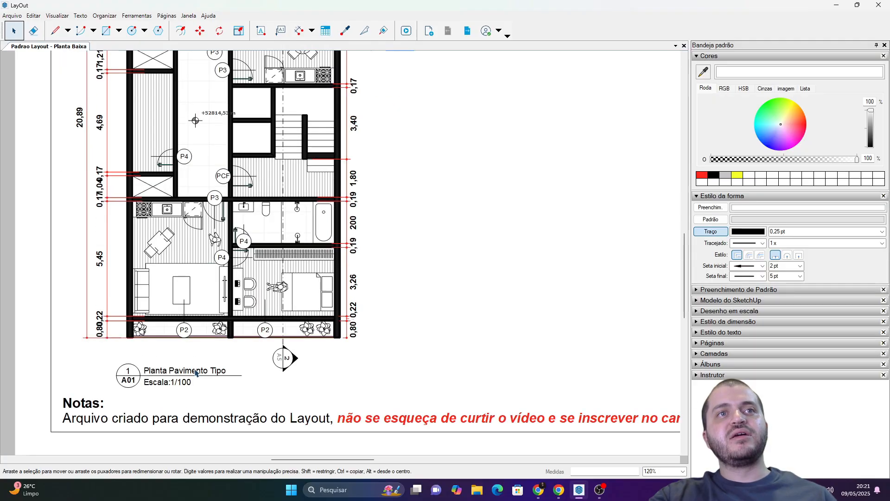
middle_click_drag(424, 272, 383, 425)
scroll(363, 186, "up", 6)
left_click(361, 199)
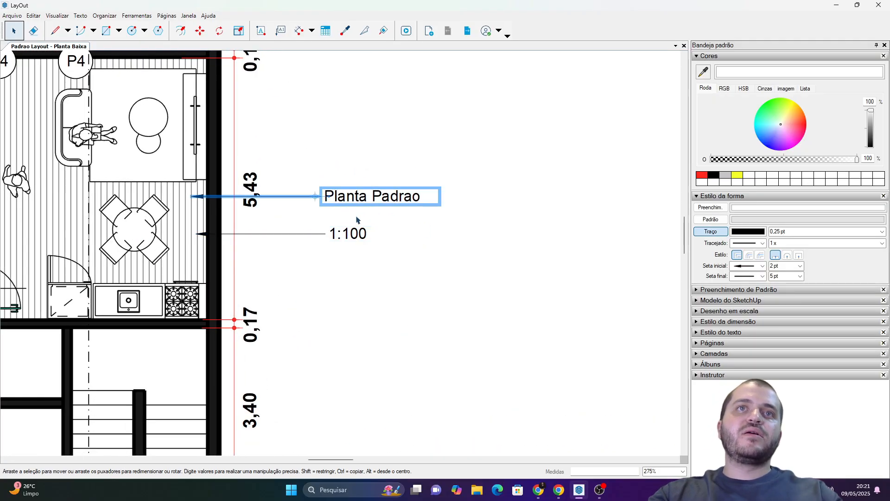
key("Delete")
left_click(359, 236)
key("Delete")
Place a horizontal leader label from the floor beside the dining table and set its automatic text to the viewport's scene name.
left_click(280, 31)
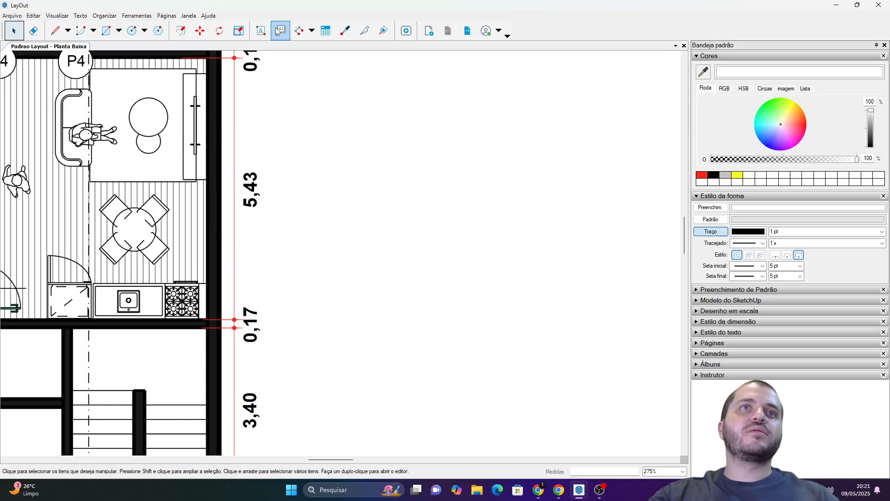
left_click(191, 236)
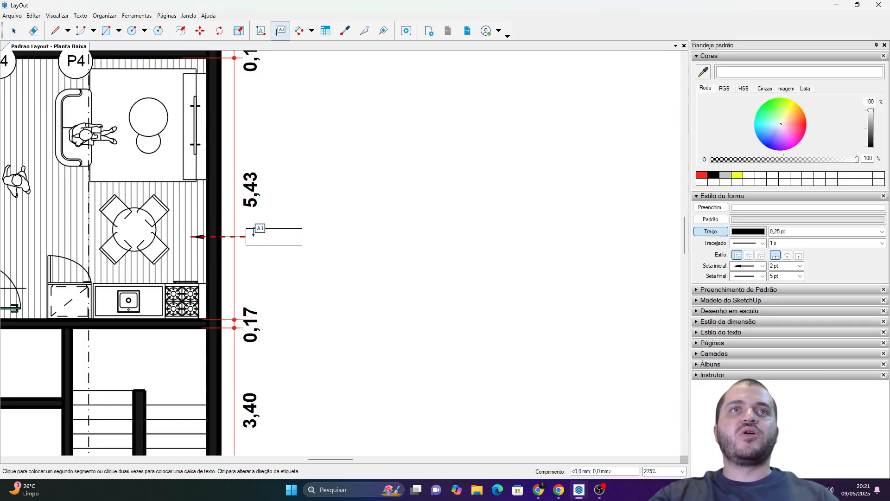
left_click(286, 236)
left_click(286, 237)
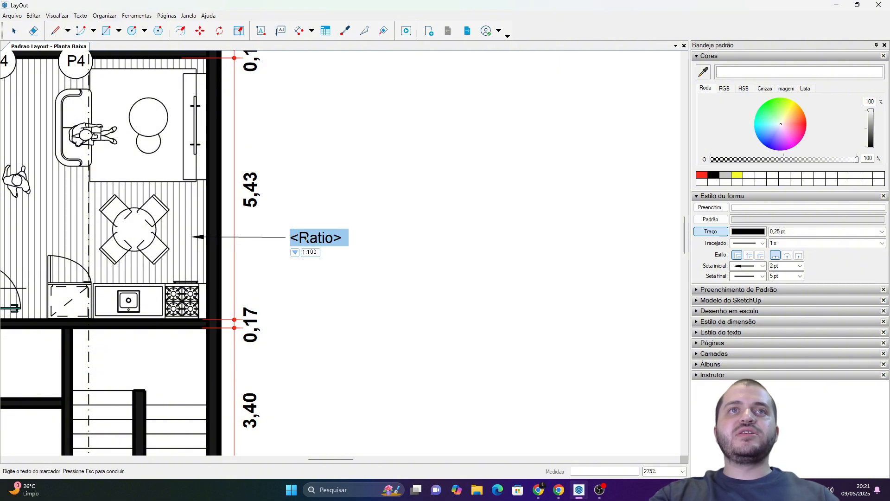
left_click(295, 252)
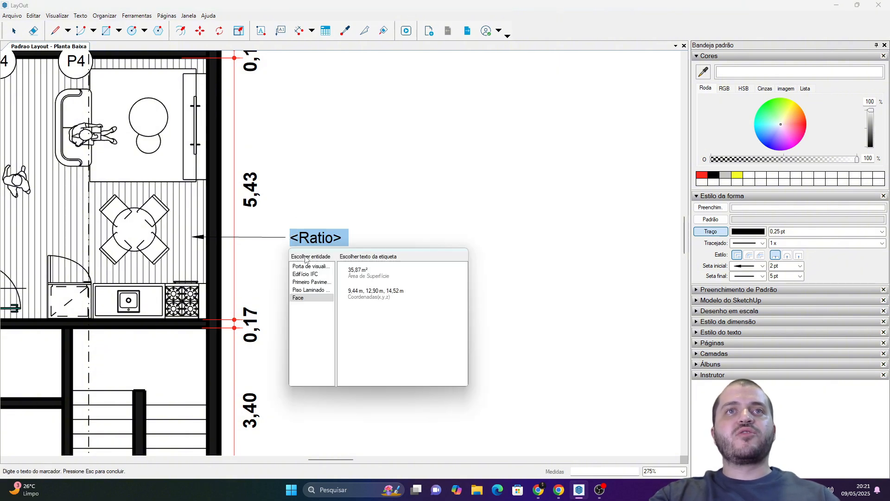
left_click(310, 266)
left_click(388, 277)
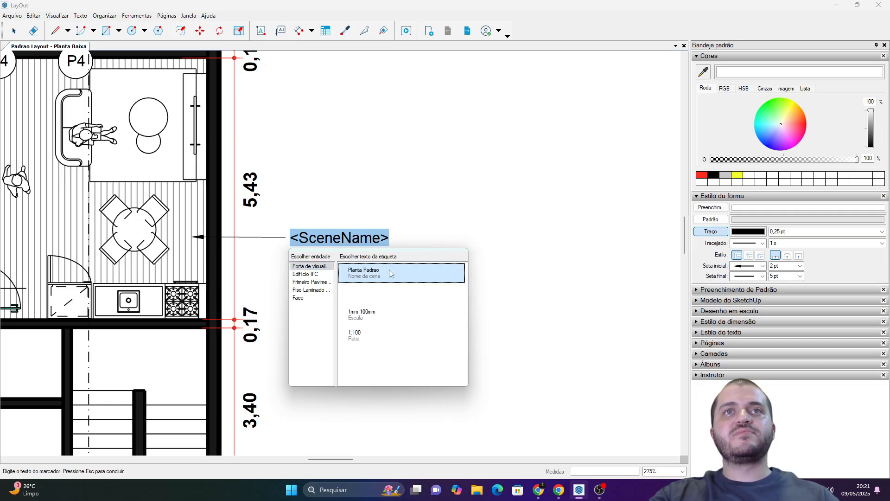
Add a second line to the label with the viewport's automatic ratio, prefixed with "Esc: ", and finish the text.
left_click(390, 239)
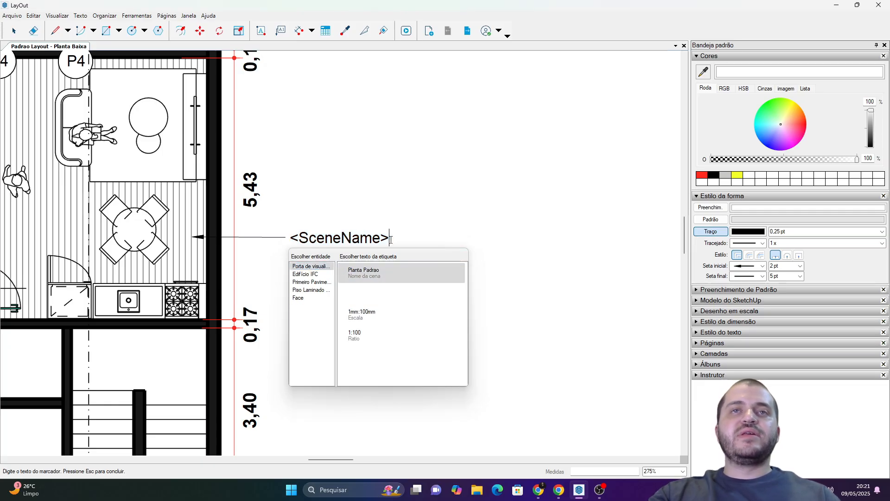
key("Return")
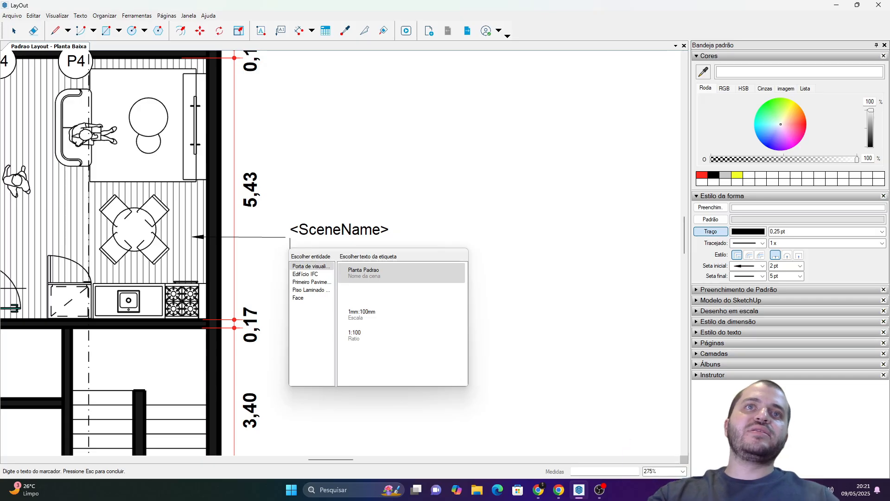
left_click(367, 332)
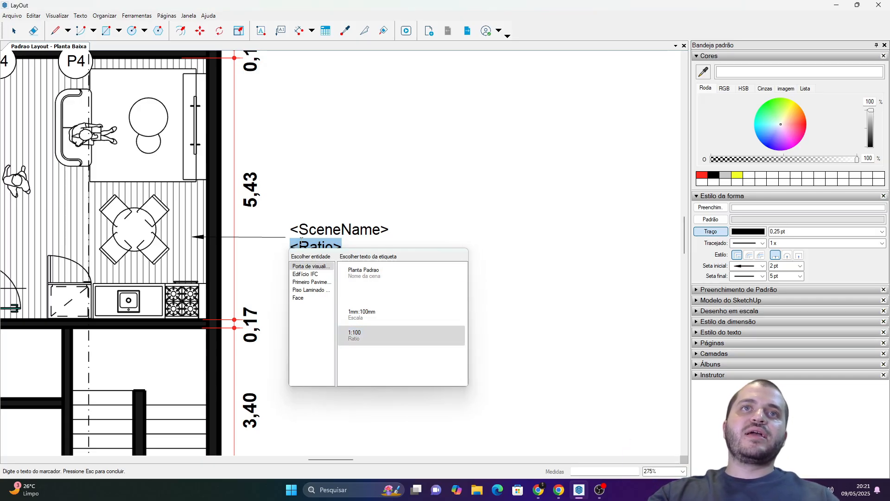
left_click(295, 246)
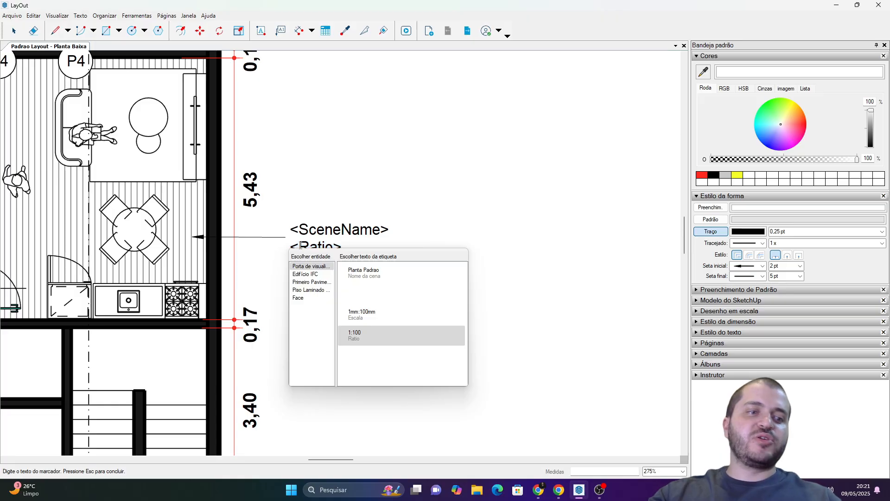
type("Esc")
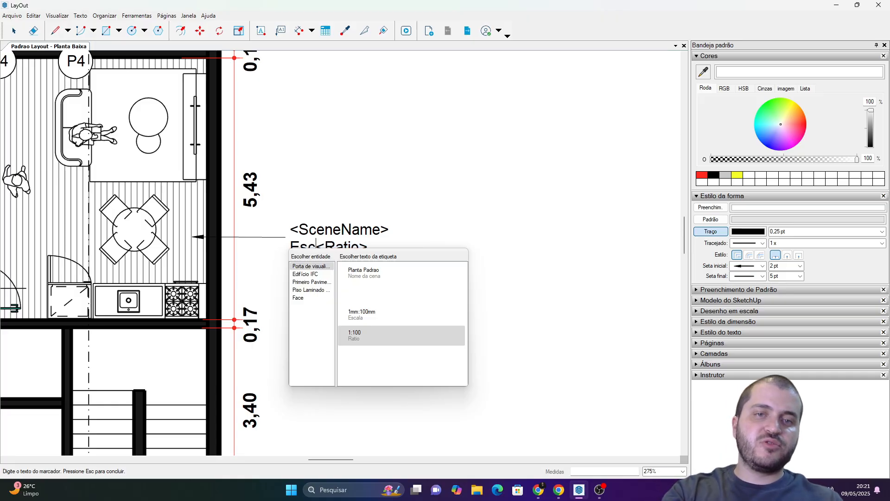
type(":")
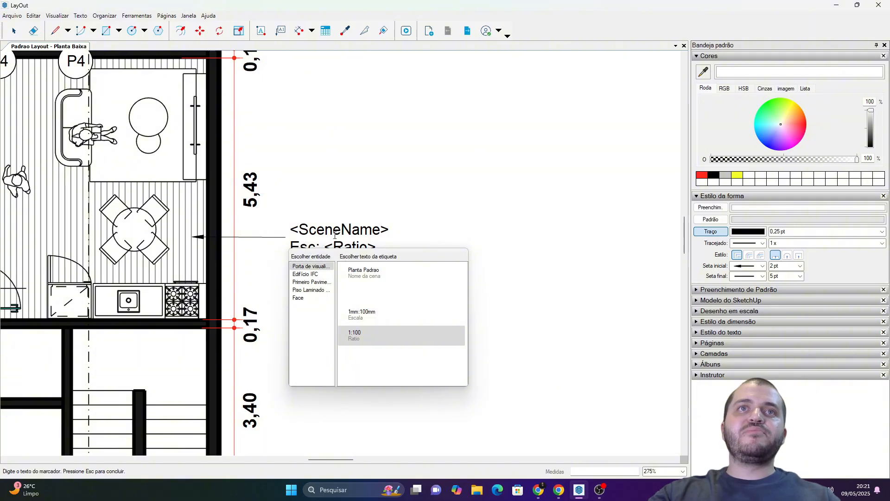
key("Escape")
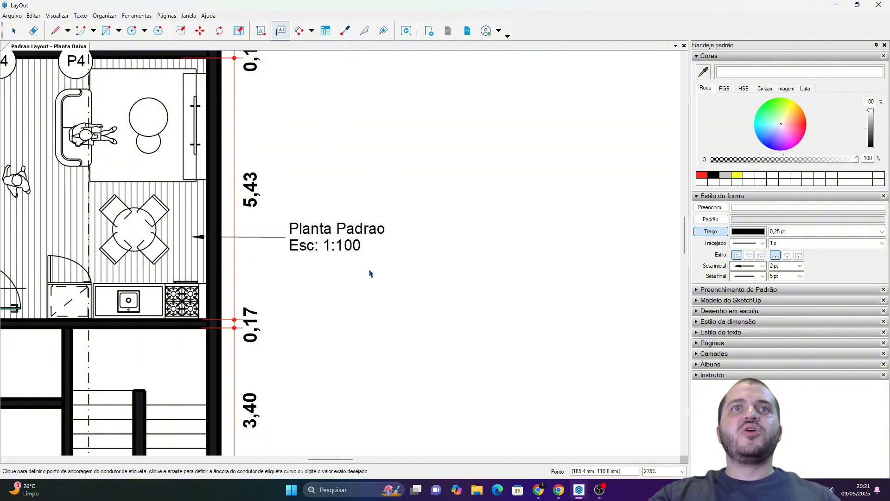
Open the two-line label's text to inspect its automatic tags, leaving the content as it is.
key("space")
double_click(348, 249)
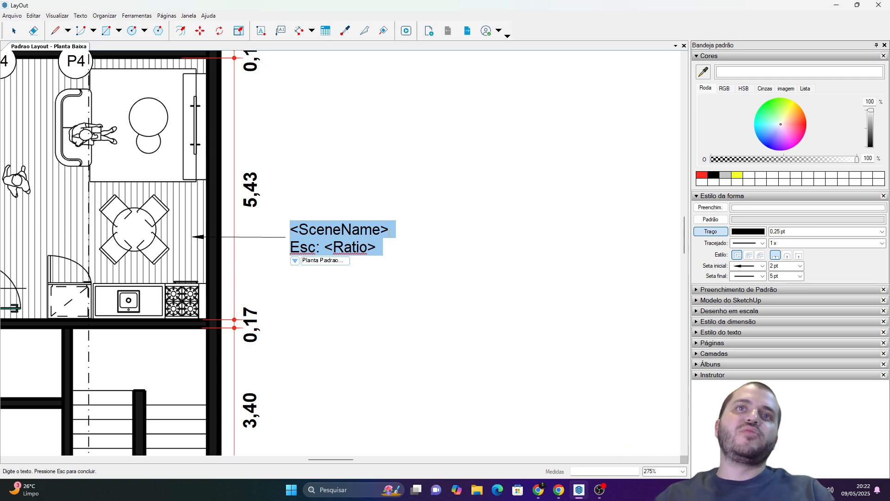
left_click(369, 278)
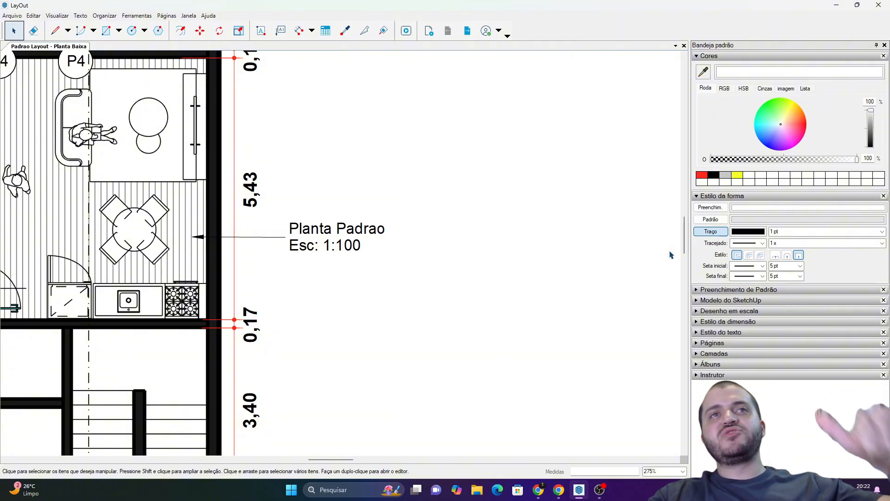
Format the label's second line, "Esc: <Ratio>", as 8 pt italic in the text style settings.
left_click(712, 197)
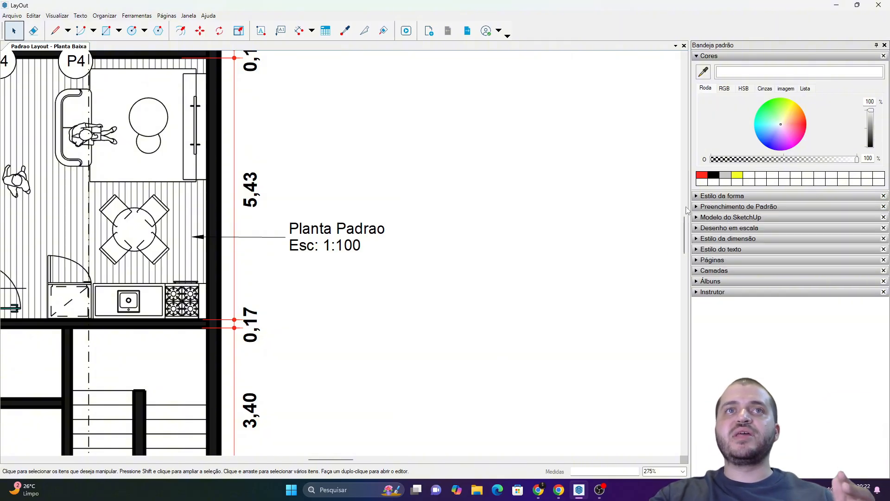
left_click(709, 56)
left_click(716, 120)
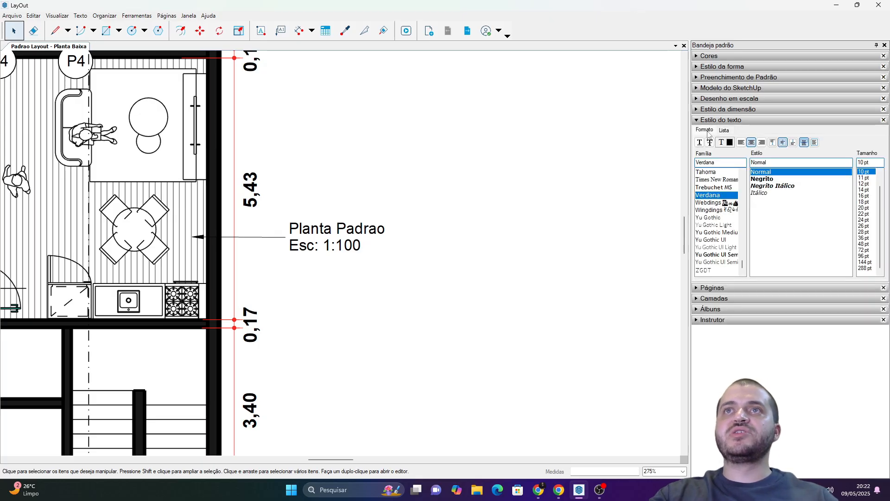
double_click(301, 248)
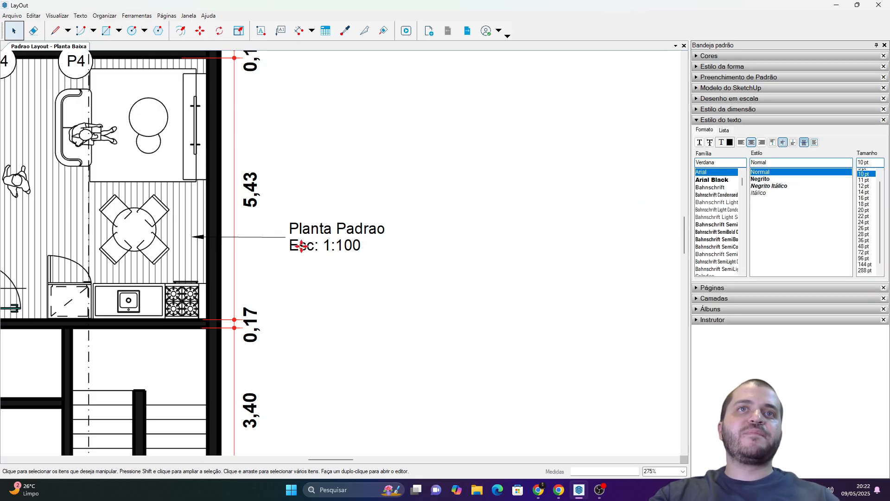
triple_click(301, 247)
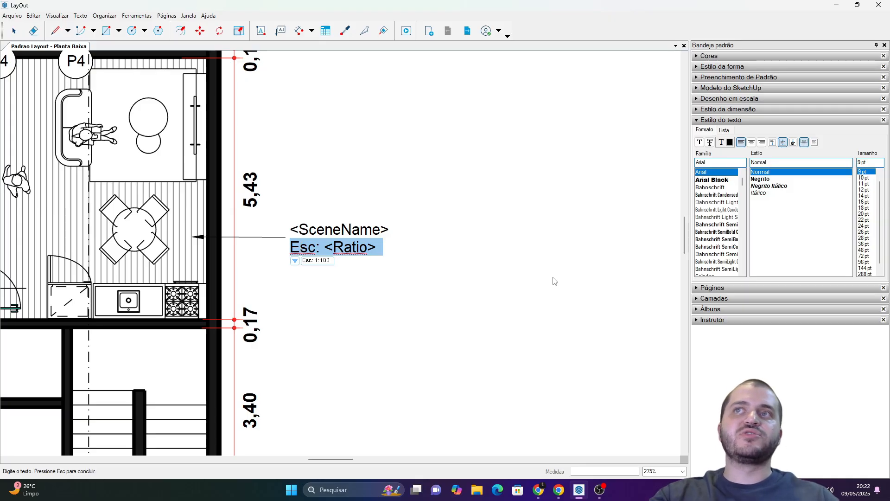
scroll(870, 189, "up", 1)
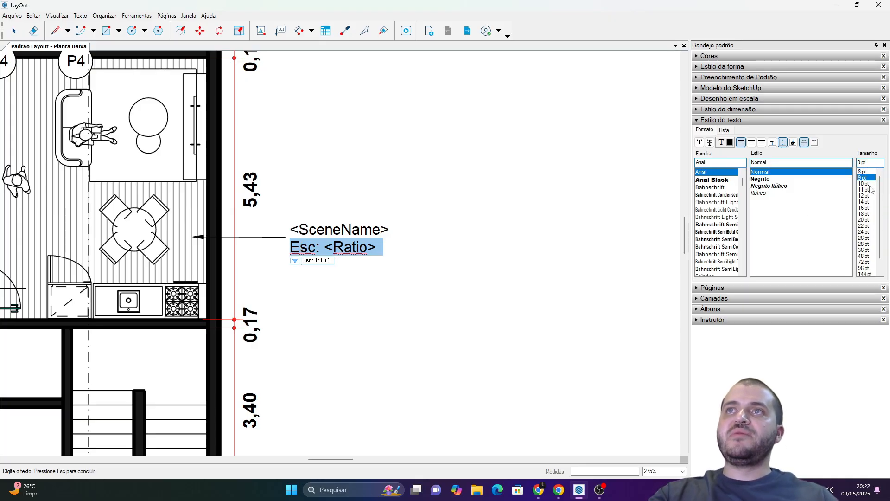
left_click(864, 171)
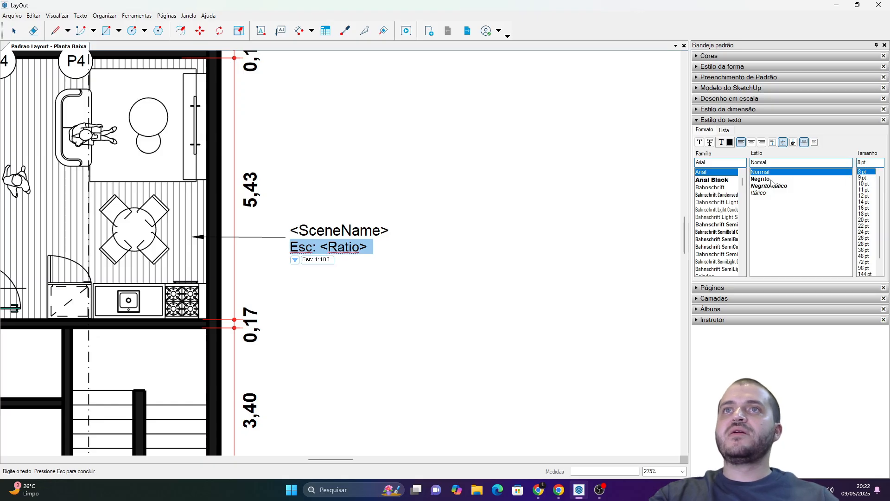
left_click(773, 193)
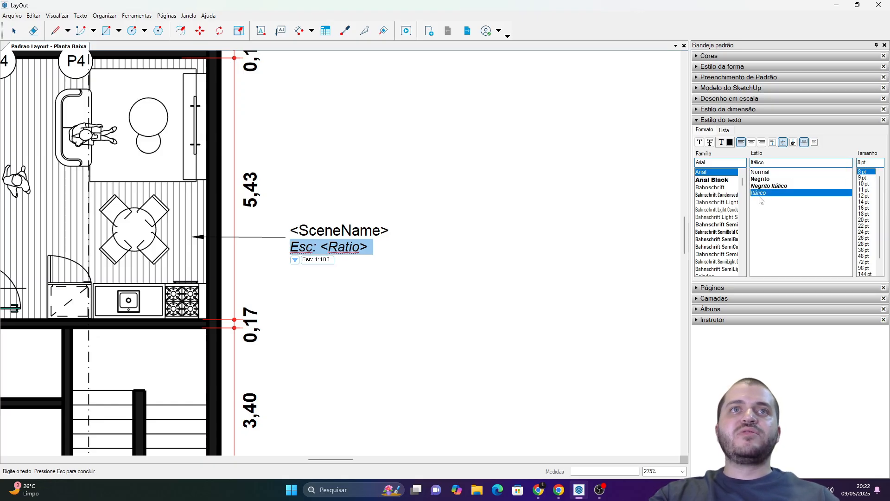
Format the label's first line, "<SceneName>", as Arial Black at 10 pt.
left_click(343, 230)
double_click(342, 231)
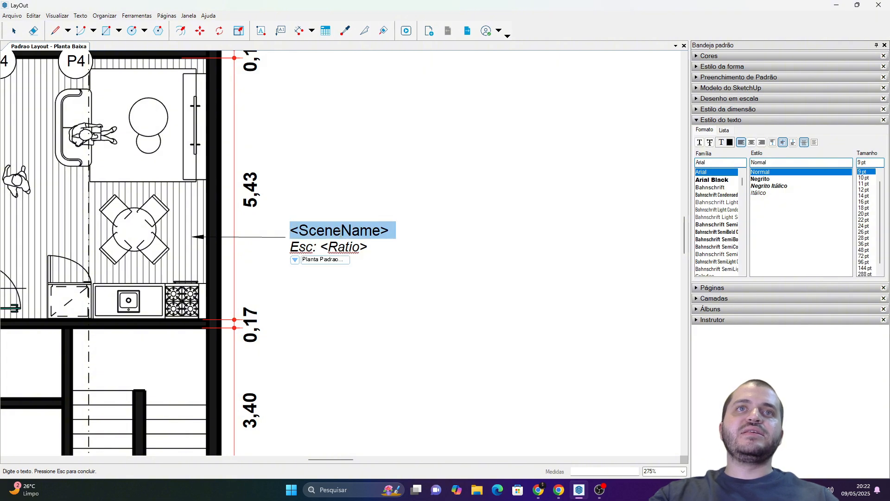
left_click(713, 181)
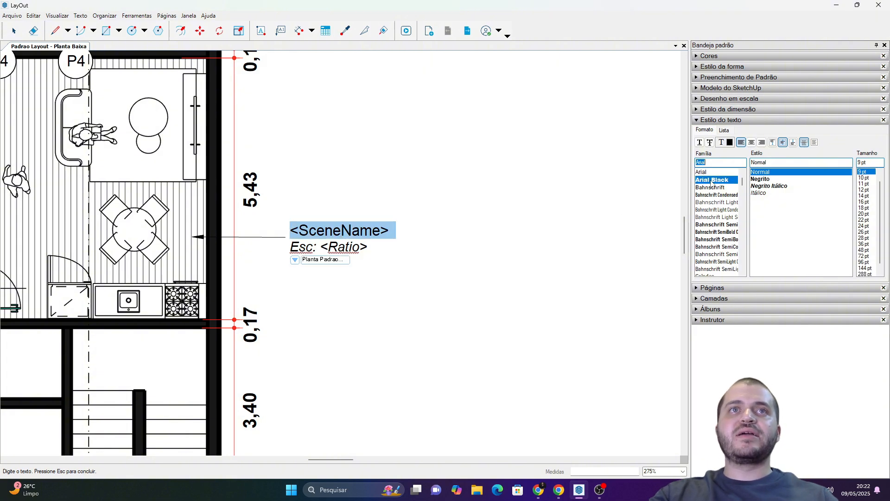
left_click(863, 178)
Set the letter "E" of "Esc:" in the label's second line to Arial and finish editing the text.
left_click(310, 251)
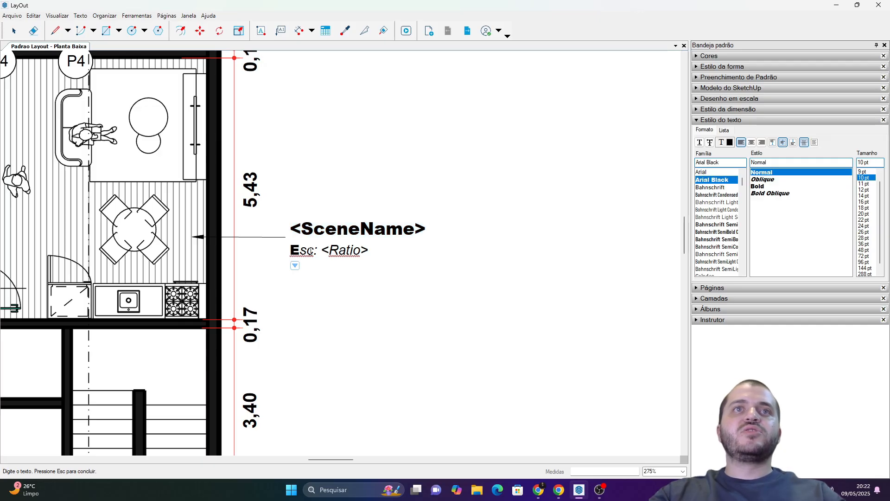
left_click_drag(300, 251, 292, 250)
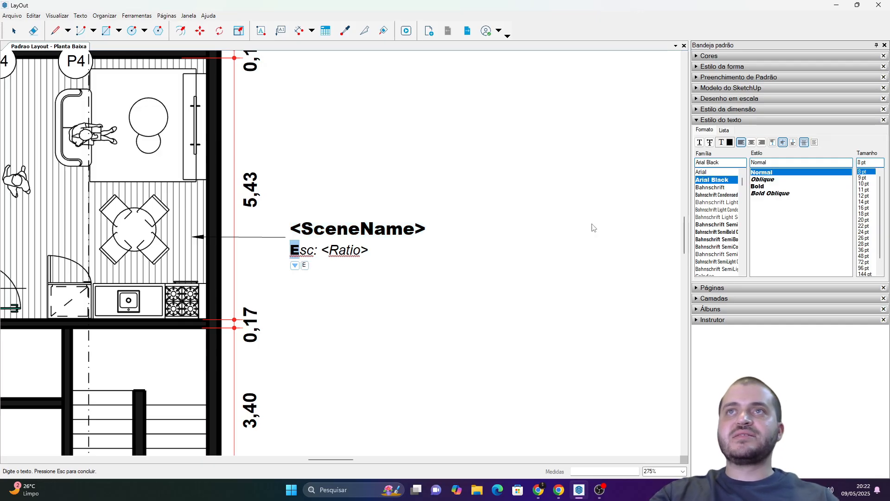
left_click(705, 174)
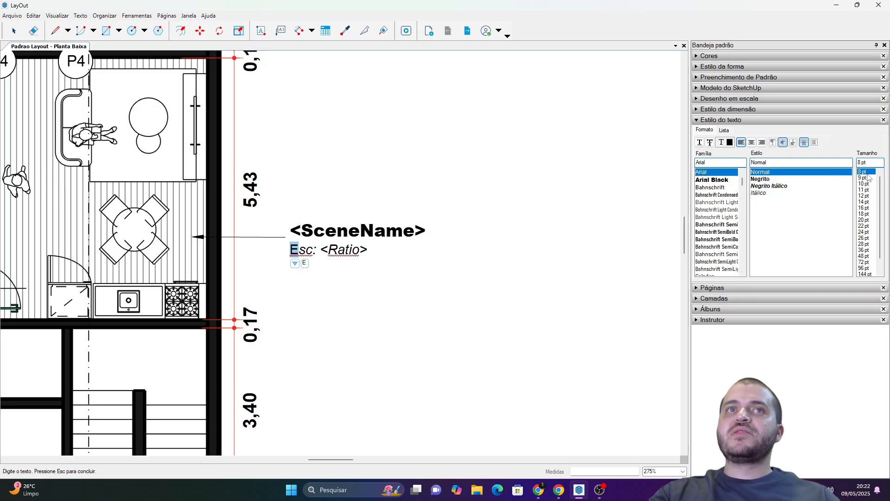
left_click(444, 234)
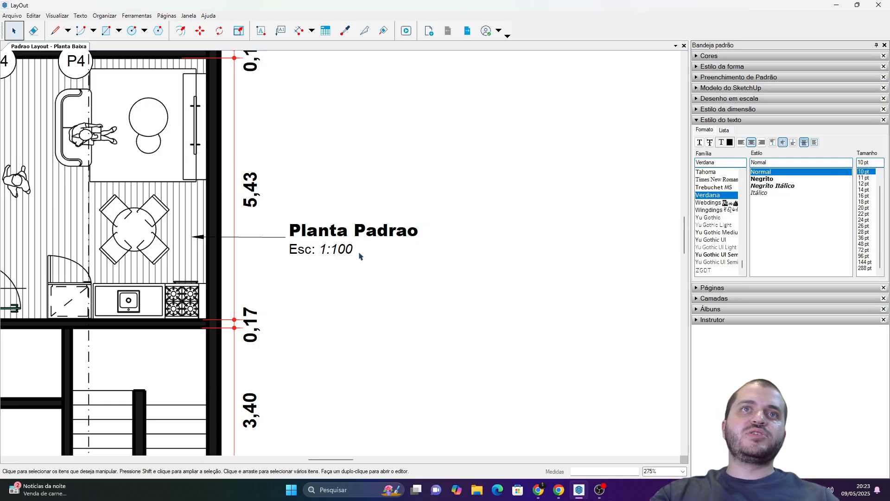
Move the label's text down, then back up beside the plan so it sits nearly level with the dining table.
scroll(352, 241, "down", 1)
scroll(324, 234, "up", 3)
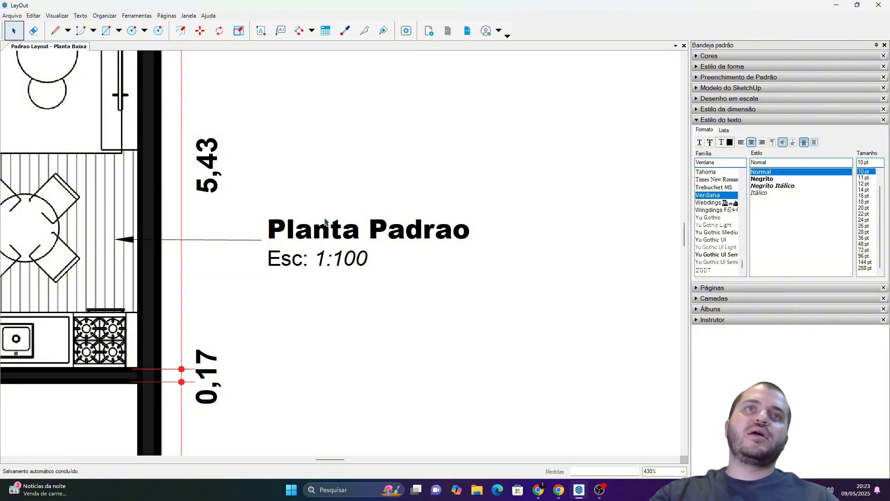
scroll(330, 263, "down", 5)
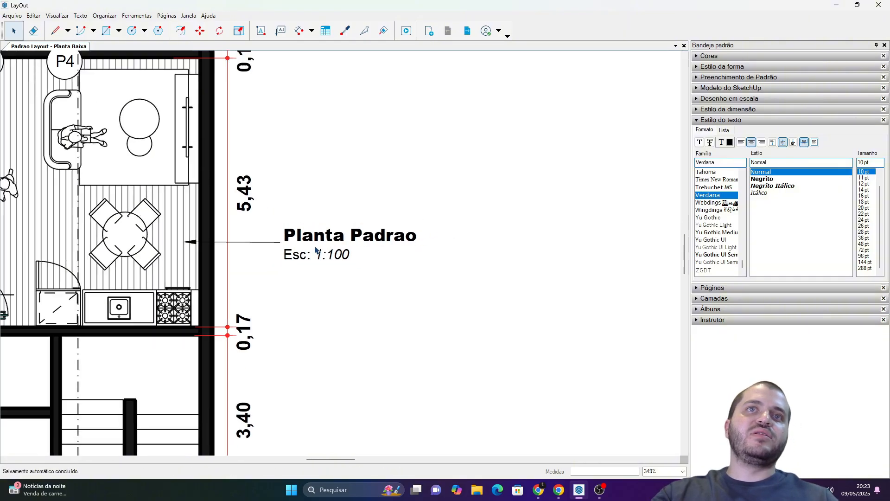
left_click_drag(369, 252, 376, 271)
left_click(388, 308)
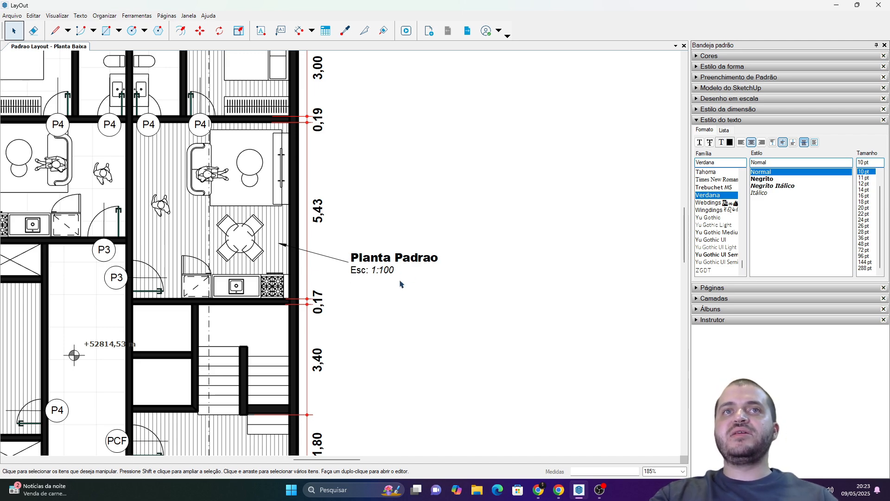
left_click_drag(363, 267, 358, 247)
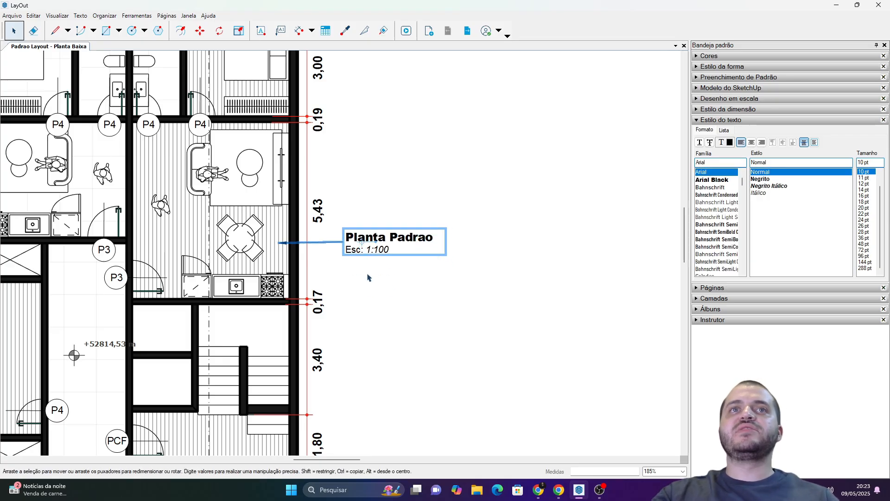
left_click(369, 277)
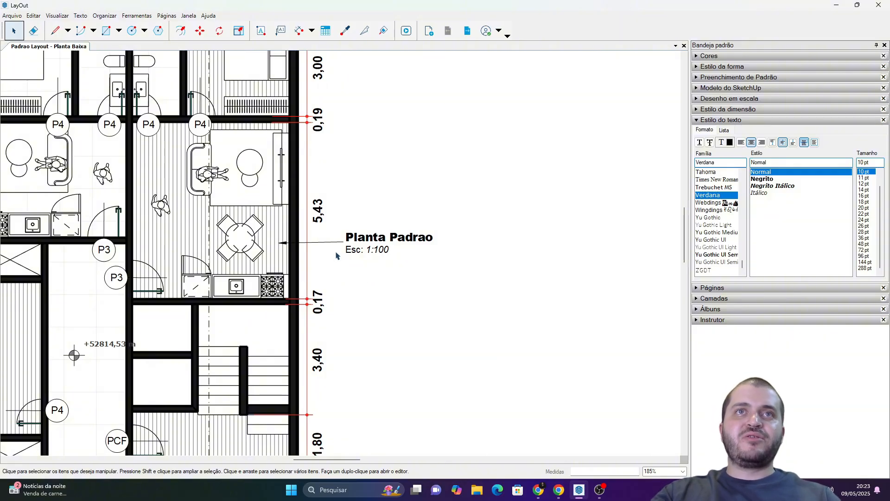
Hide the "Planta Padrao" label's leader line and arrow by setting the stroke colour's opacity to 0%.
scroll(345, 251, "up", 3)
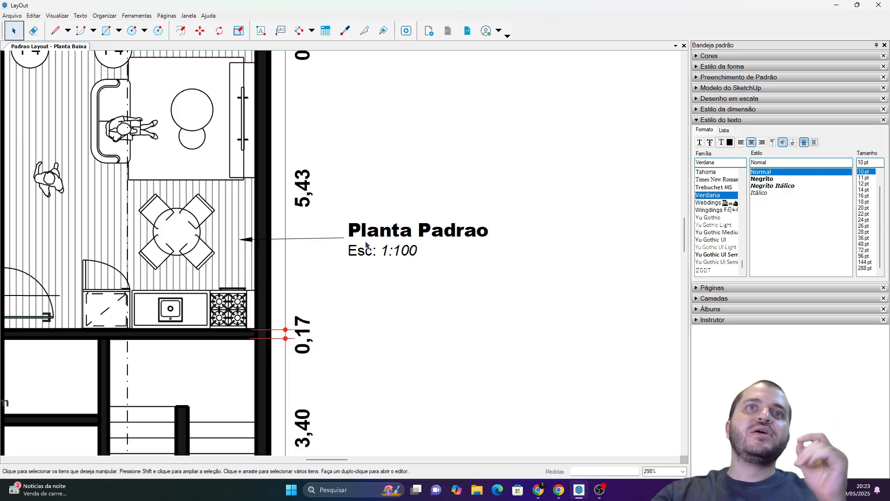
left_click(366, 245)
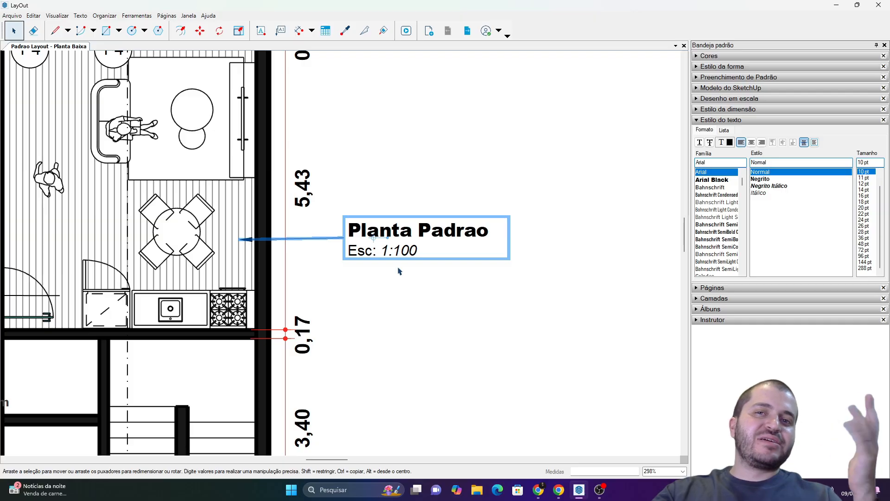
scroll(434, 268, "down", 8)
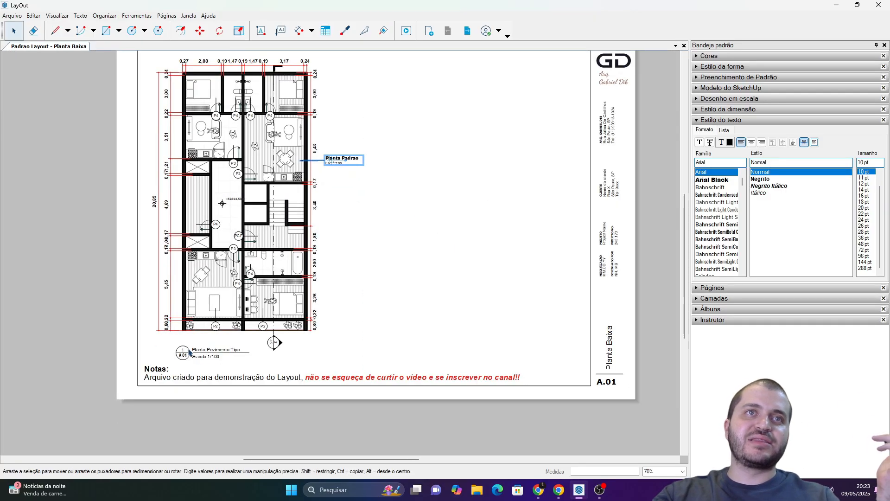
scroll(329, 155, "up", 5)
scroll(331, 154, "up", 4)
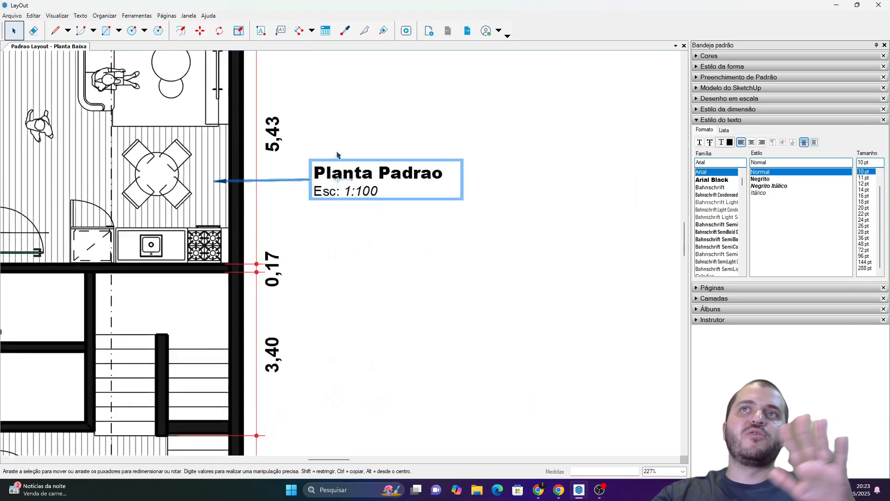
left_click(698, 121)
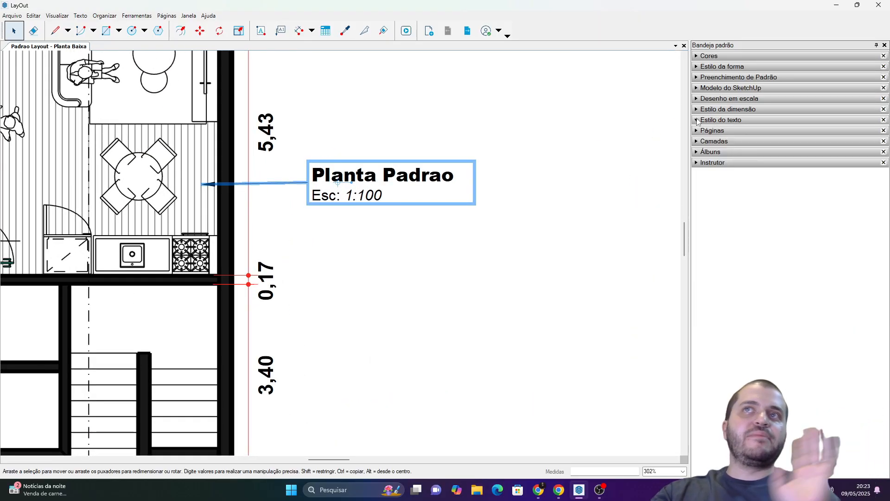
left_click(712, 68)
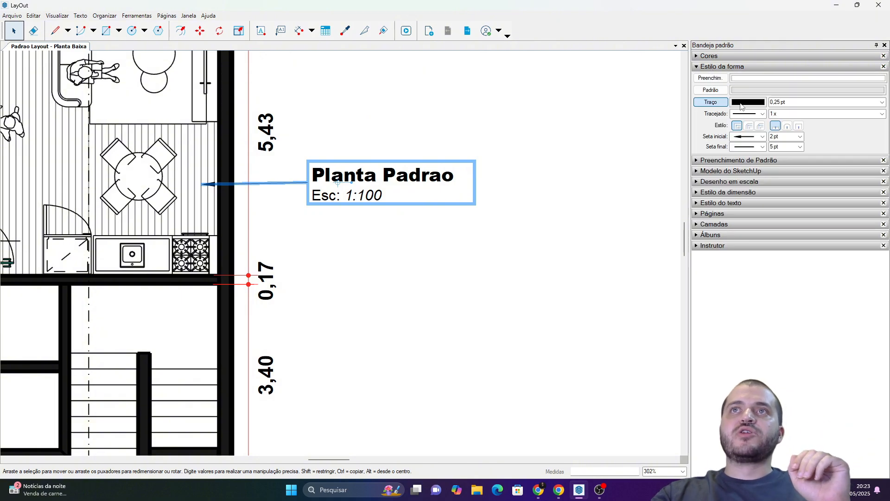
left_click(709, 55)
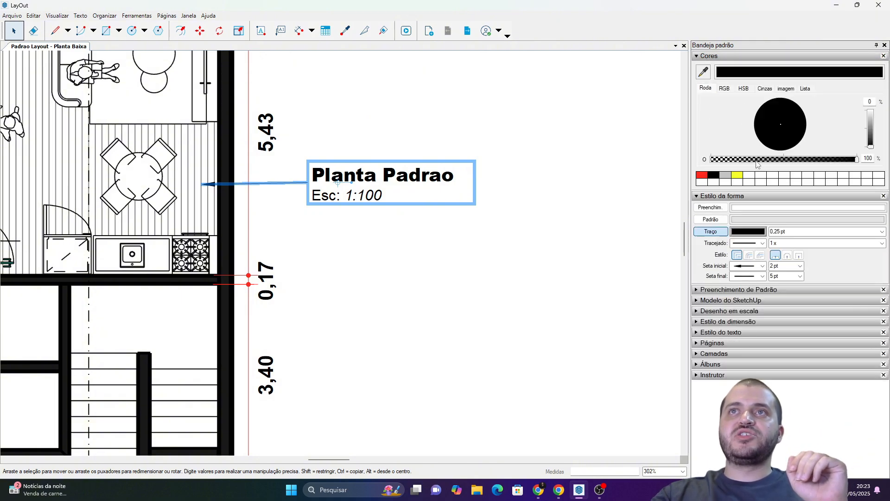
left_click_drag(727, 163, 710, 164)
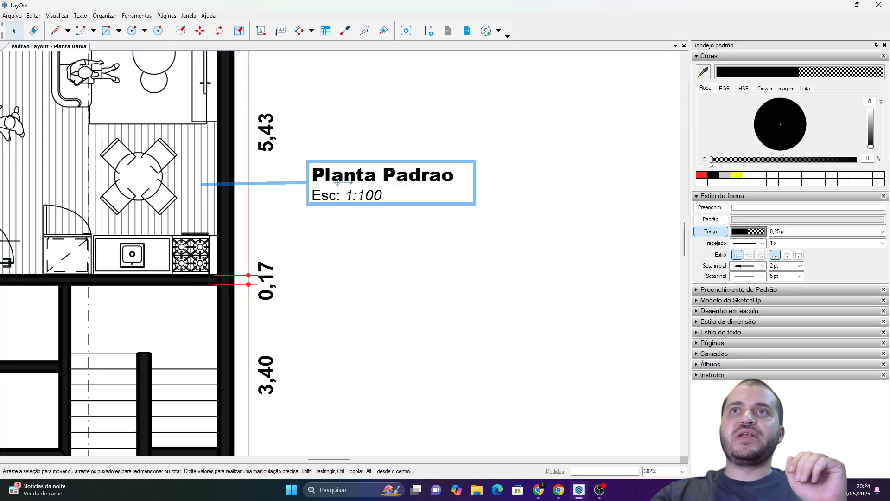
Reposition the leaderless "Planta Padrao" label in the blank area beside the floor plan and deselect it.
scroll(385, 204, "down", 3)
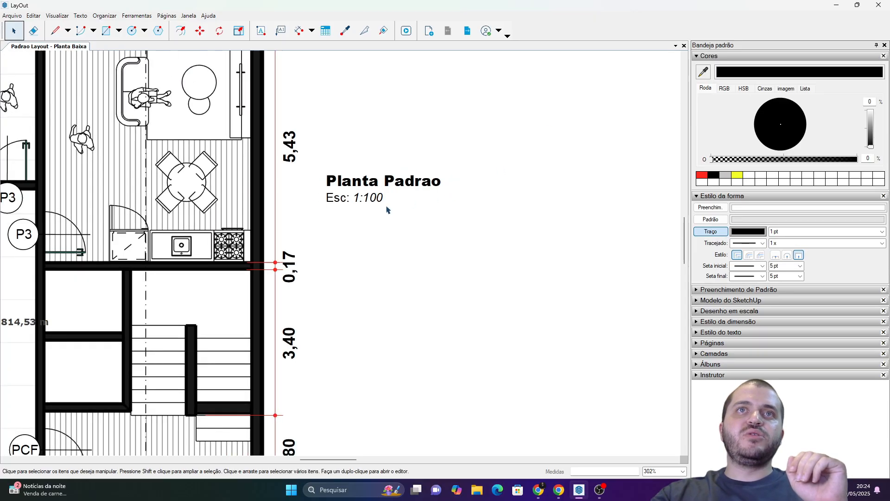
left_click_drag(378, 199, 402, 208)
left_click(420, 191)
left_click(429, 162)
scroll(429, 161, "down", 7)
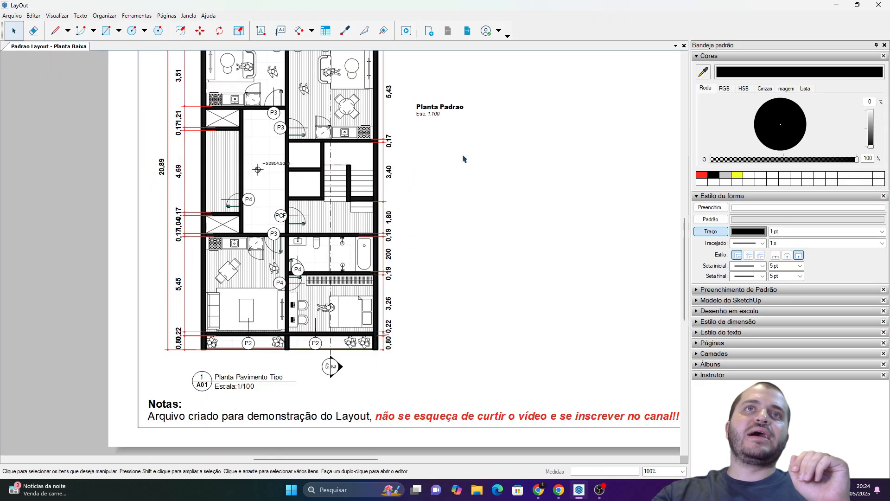
left_click(438, 90)
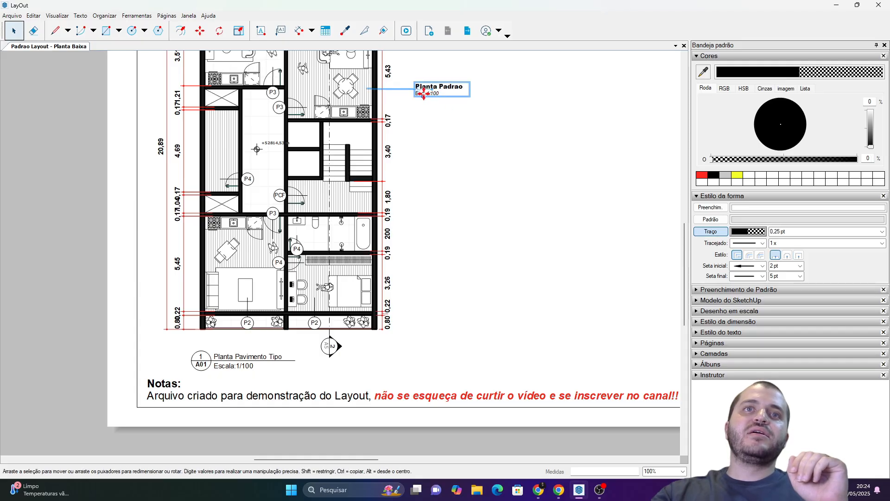
mouse_move(425, 95)
left_mouse_down()
mouse_move(398, 318)
mouse_move(323, 371)
mouse_move(229, 359)
mouse_move(229, 344)
mouse_move(361, 320)
mouse_move(431, 99)
left_mouse_up()
left_click(440, 136)
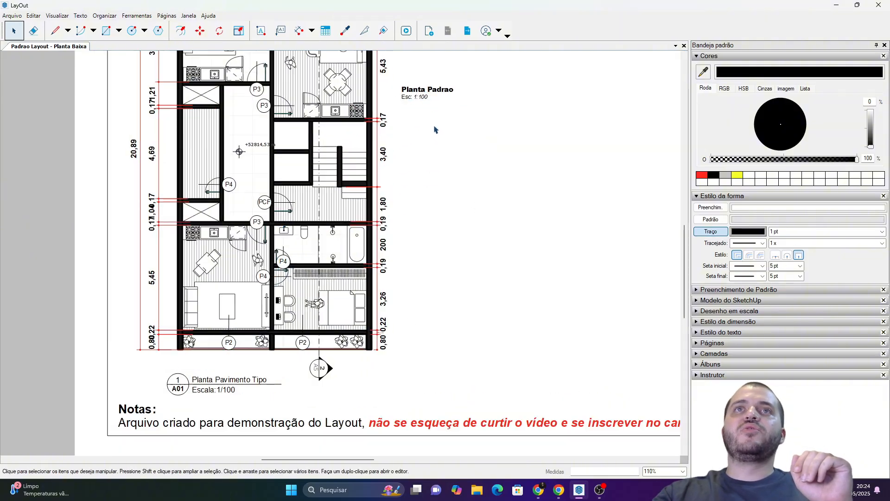
scroll(435, 132, "up", 5)
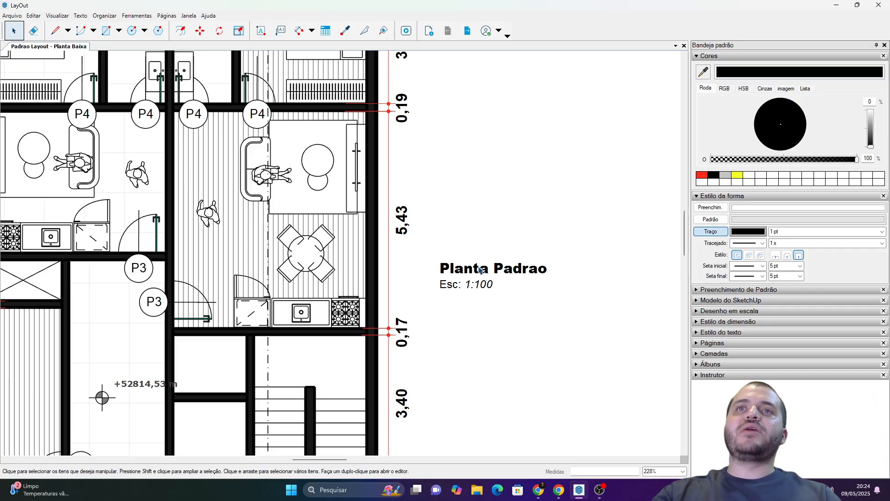
Show the "TB-Elegant : Auto-Text Enabled" scrapbook page.
left_click(709, 364)
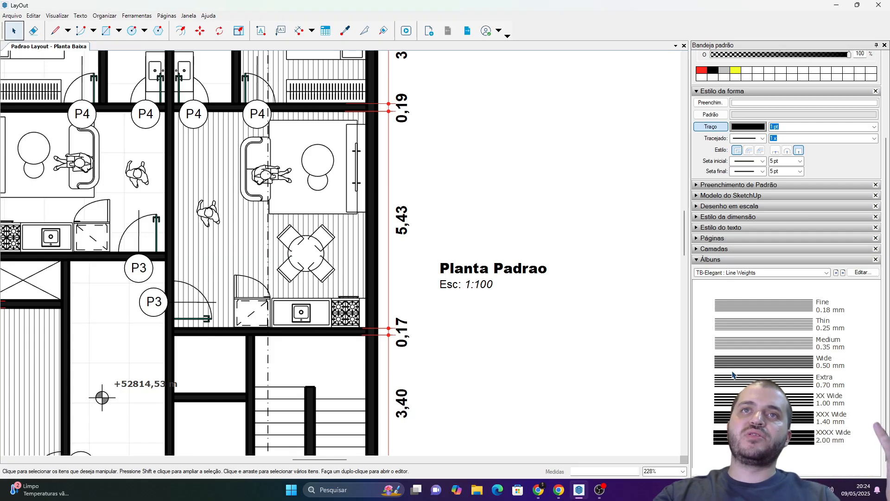
left_click(835, 273)
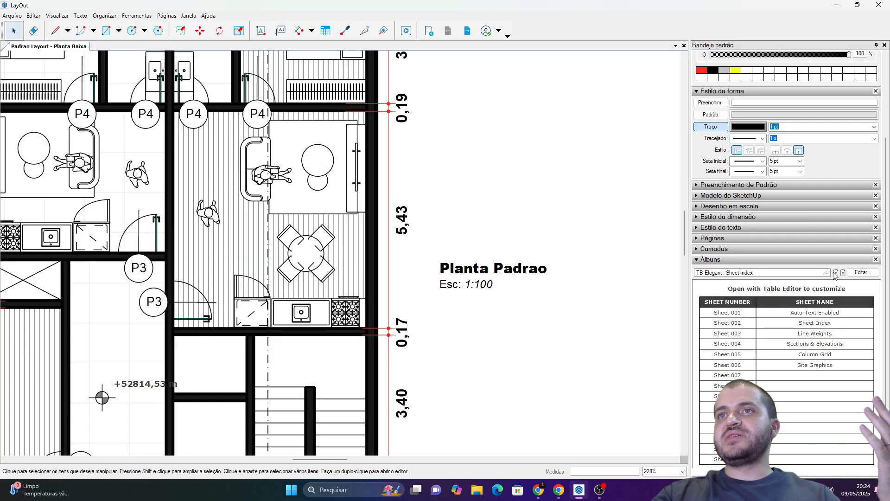
left_click(835, 273)
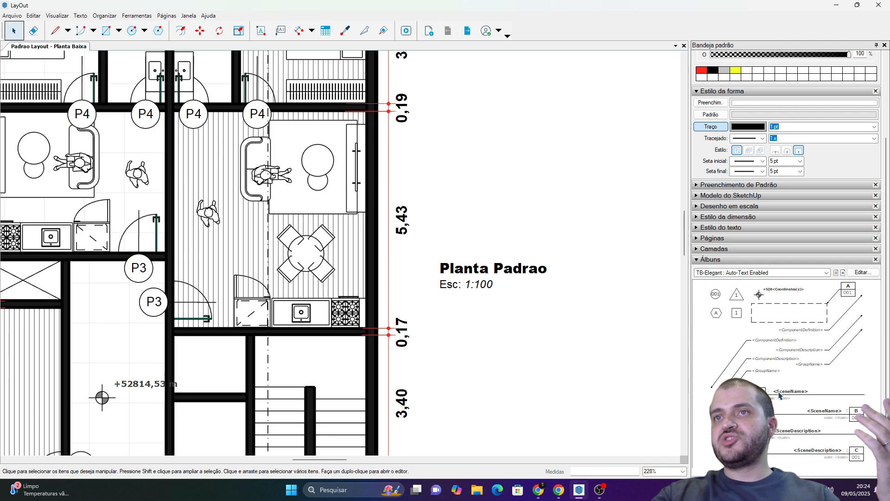
Try out the scrapbook's scene name and scale title on the floor plan, move its text above the existing label, and delete it.
left_click(758, 392)
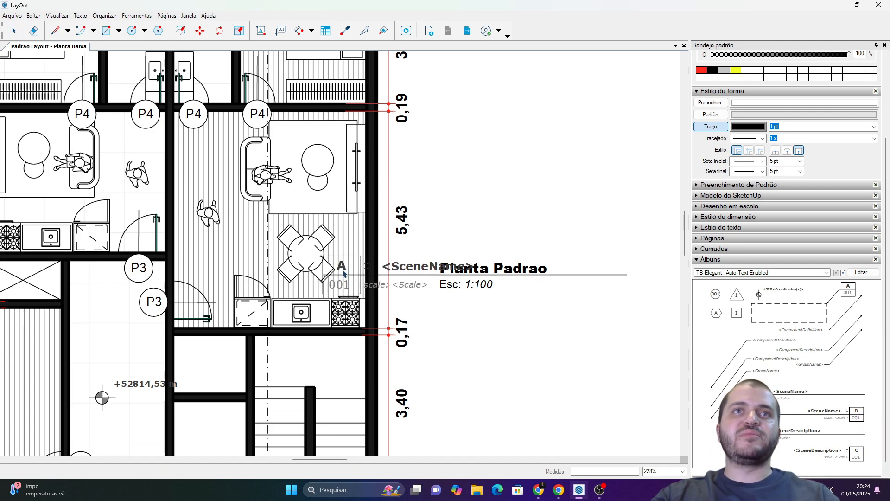
left_click(229, 238)
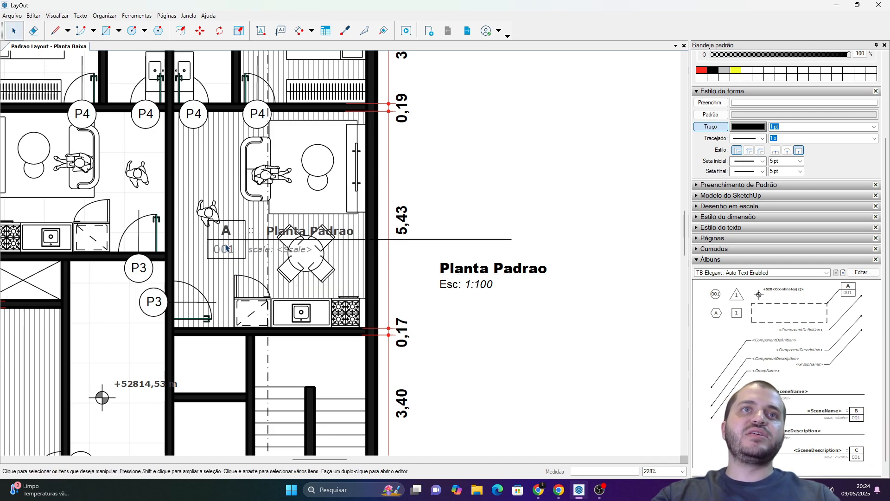
mouse_move(228, 240)
left_mouse_down()
mouse_move(455, 185)
mouse_move(468, 161)
left_mouse_up()
middle_click_drag(476, 193, 435, 212)
scroll(507, 180, "down", 2)
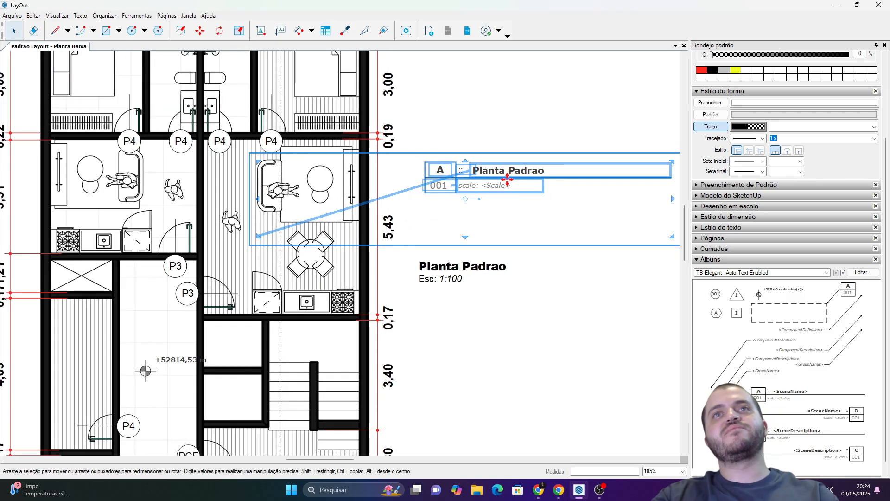
key("Delete")
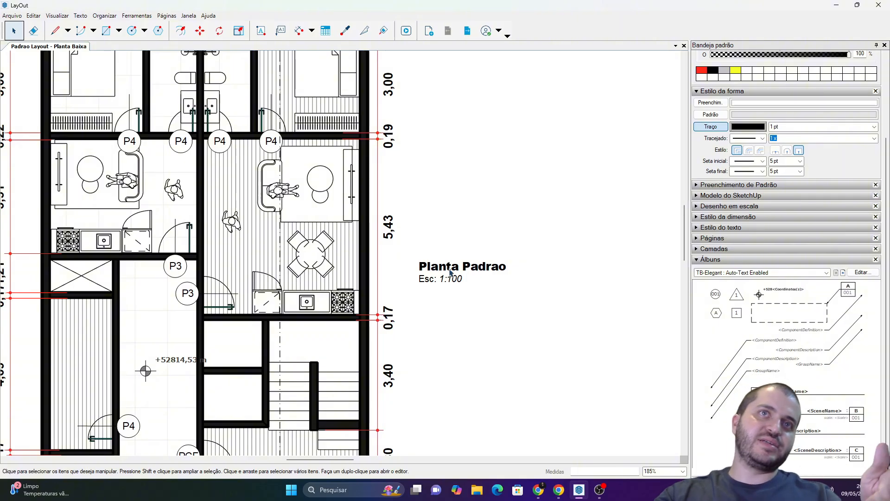
Start a label with its arrow on the living room's laminate floor and its text above "Planta Padrao", and open its automatic text options.
middle_click_drag(438, 241, 434, 257)
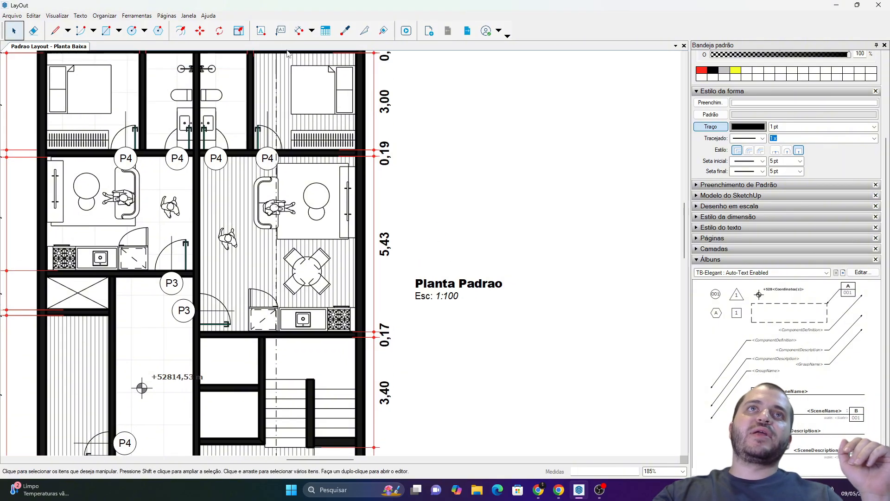
left_click(280, 31)
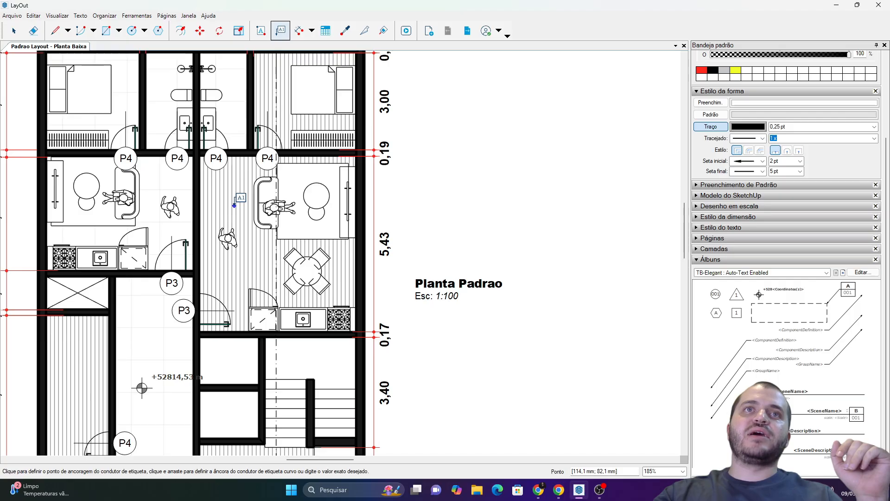
left_click_drag(236, 205, 455, 194)
left_click(462, 206)
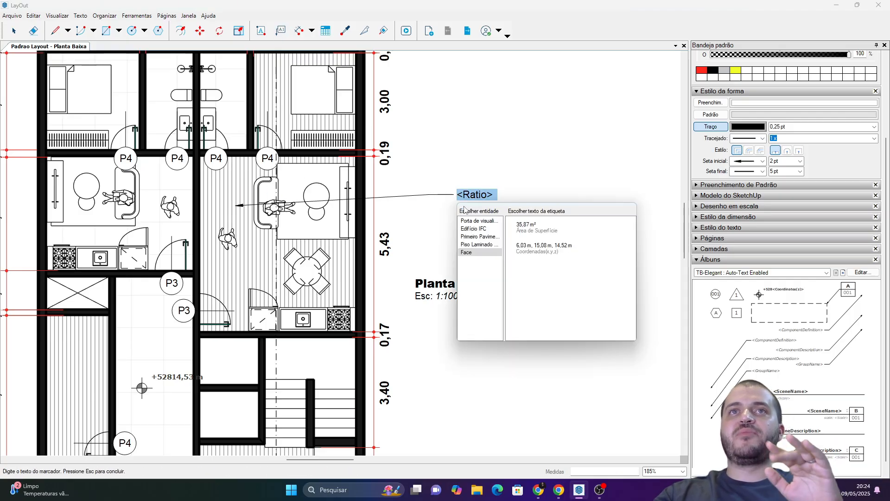
Examine the automatic text options offered for the viewport, "Edifício IFC" and "Primeiro Pavimento" entities.
left_click(484, 221)
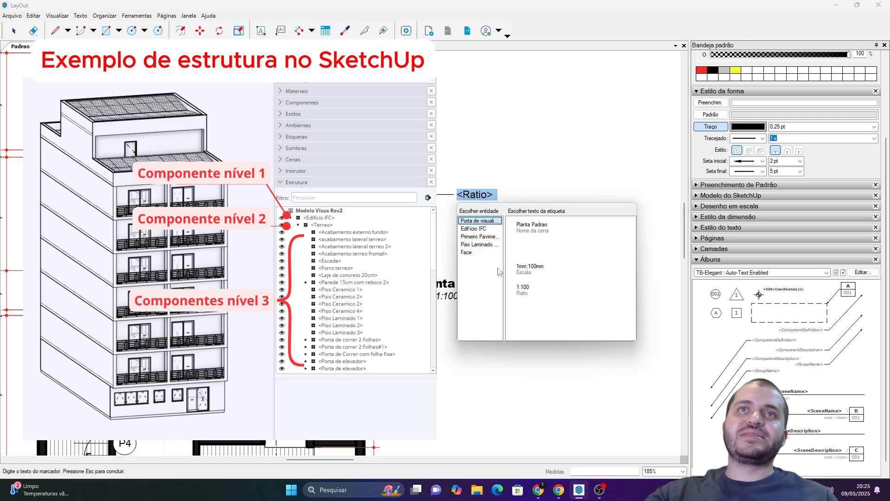
left_click(482, 229)
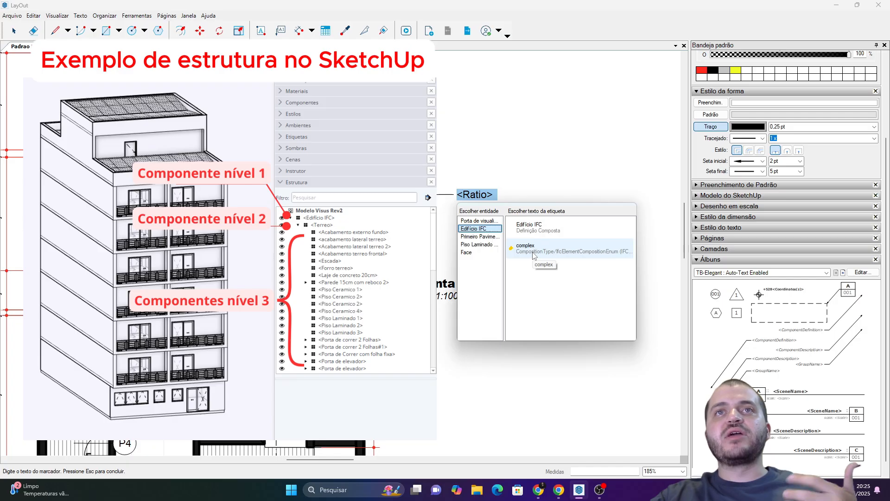
left_click(499, 236)
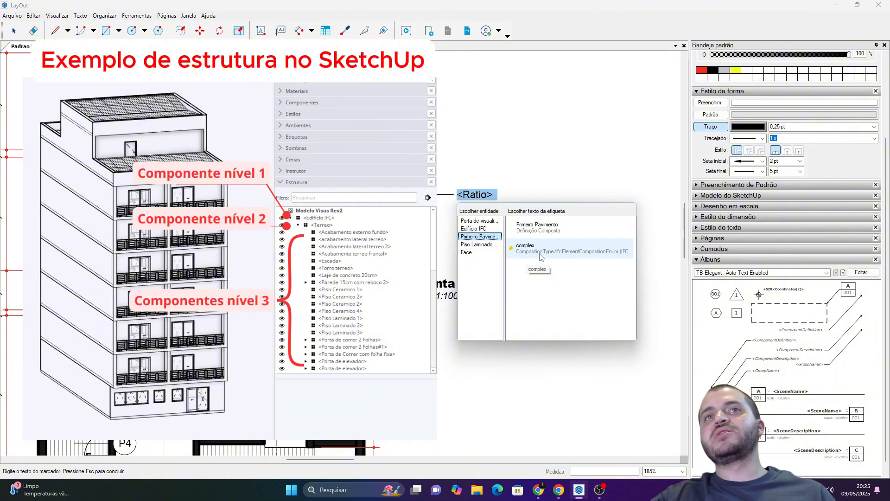
Fill the label with the "Piso Laminado" component definition and, on a second line, the face's surface area.
left_click(481, 245)
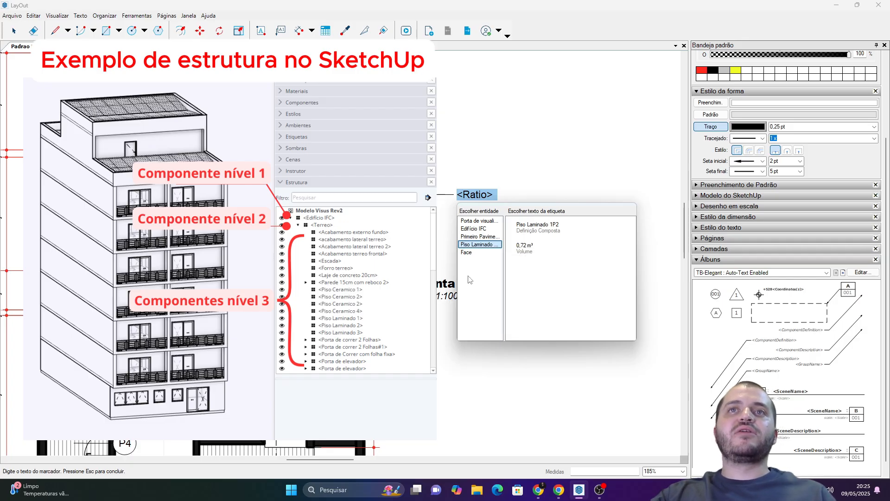
left_click(551, 235)
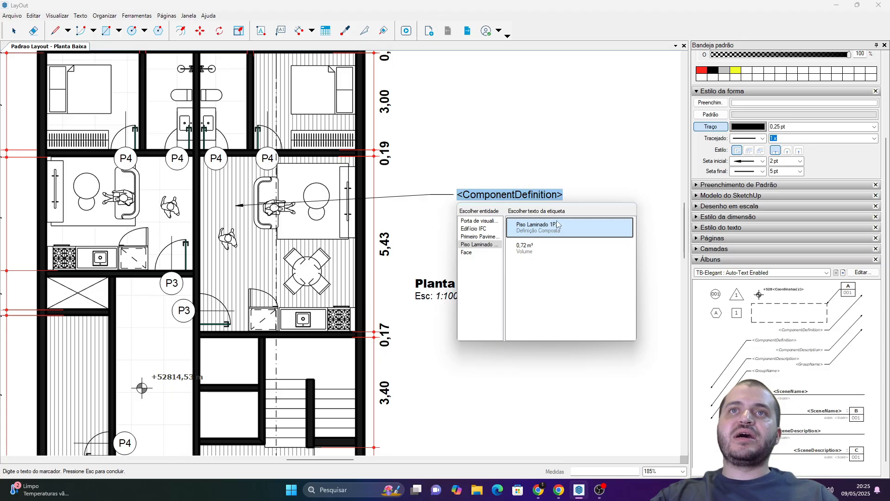
left_click(563, 197)
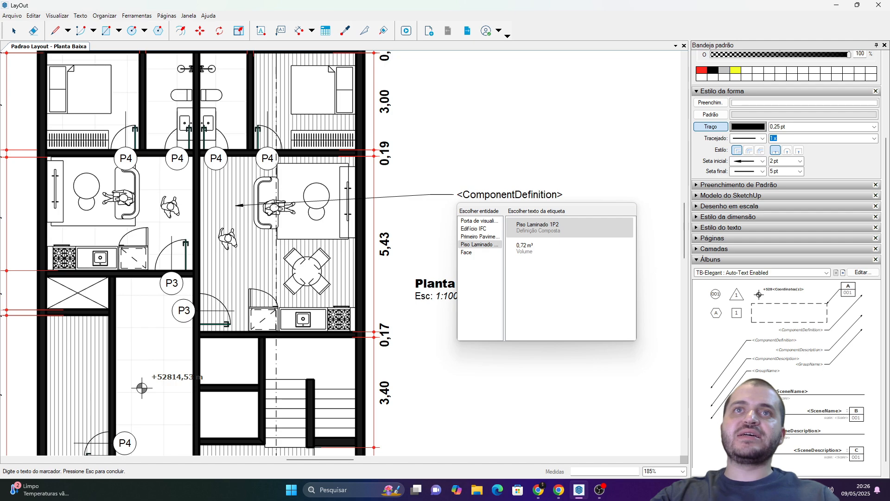
left_click(468, 252)
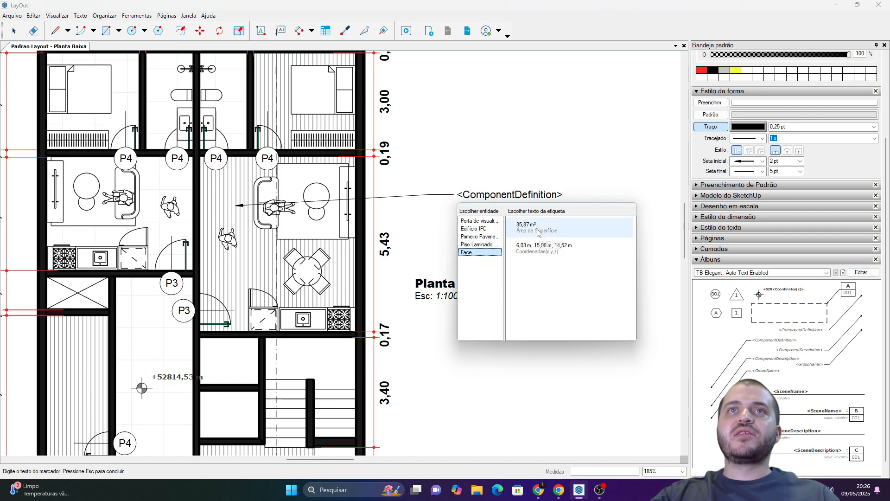
left_click(524, 221)
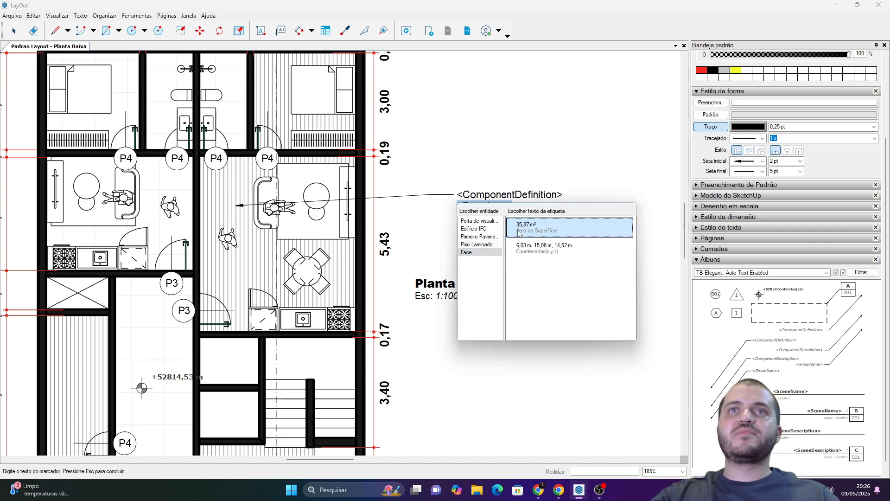
left_click(538, 170)
Delete the "<ComponentDefinition>" line from the label so only the face area text is kept.
scroll(497, 196, "up", 2)
scroll(497, 196, "up", 2)
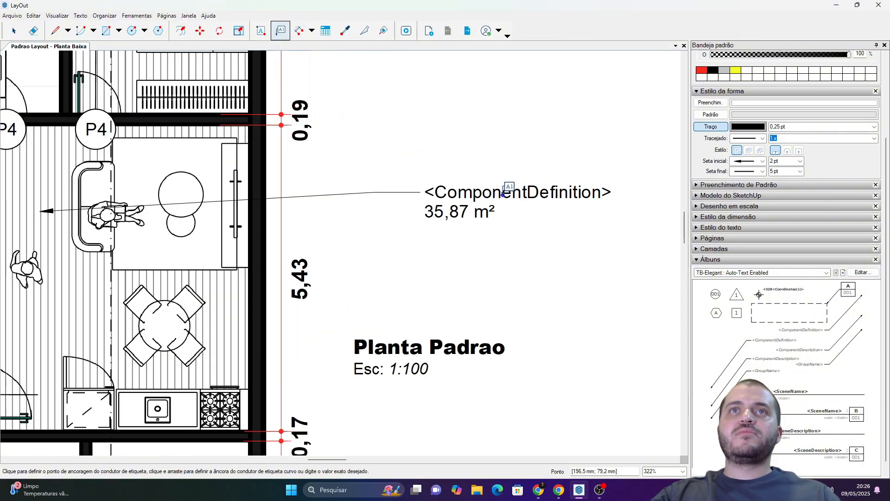
double_click(505, 193)
double_click(517, 194)
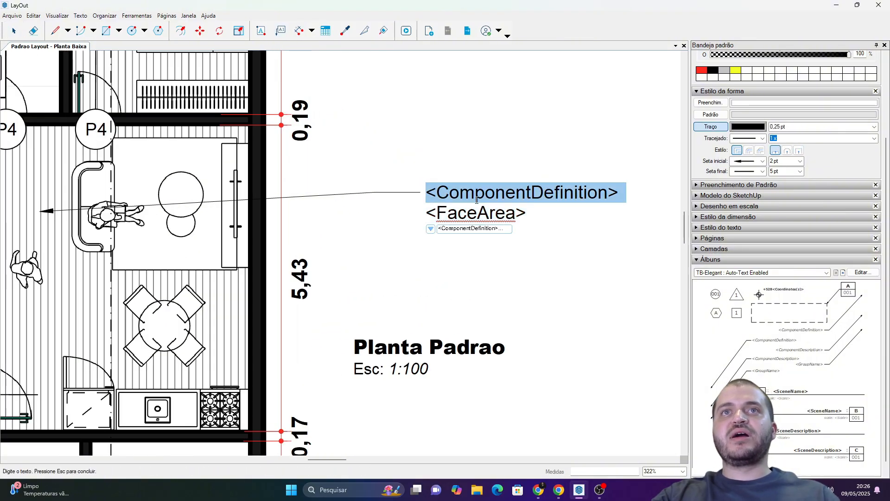
left_click(434, 227)
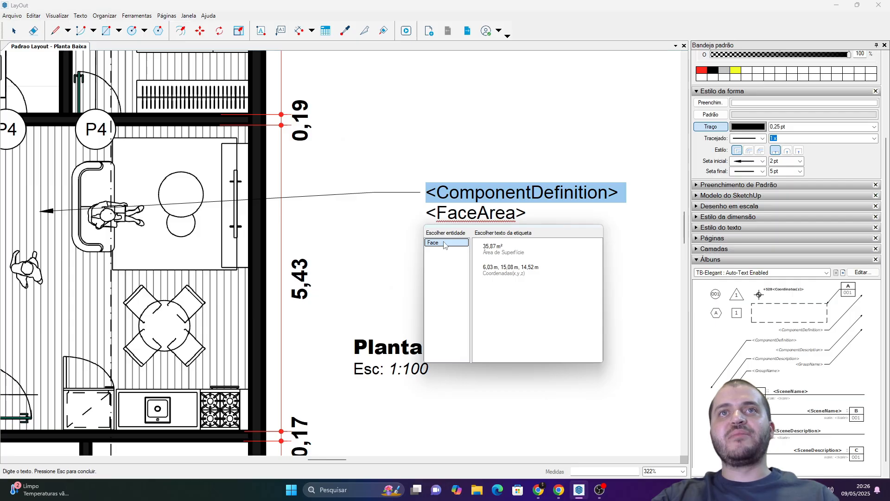
double_click(482, 194)
triple_click(483, 193)
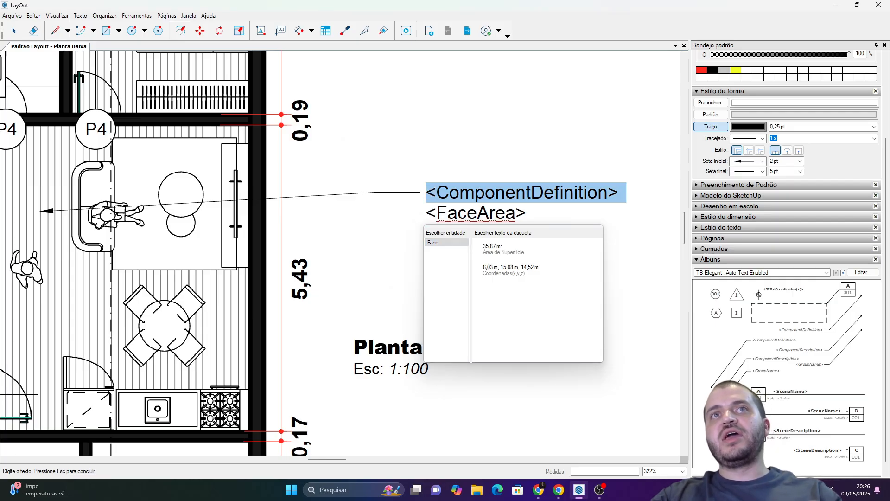
key("Delete")
left_click(465, 165)
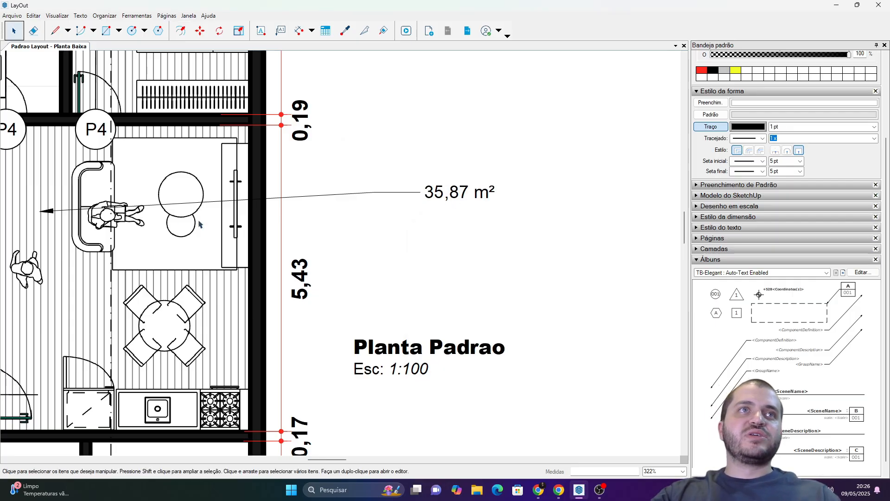
Add a second label from the same laminate floor above the area label, using the component definition "Piso Laminado 1P2" as its text.
left_click(285, 31)
left_click(41, 194)
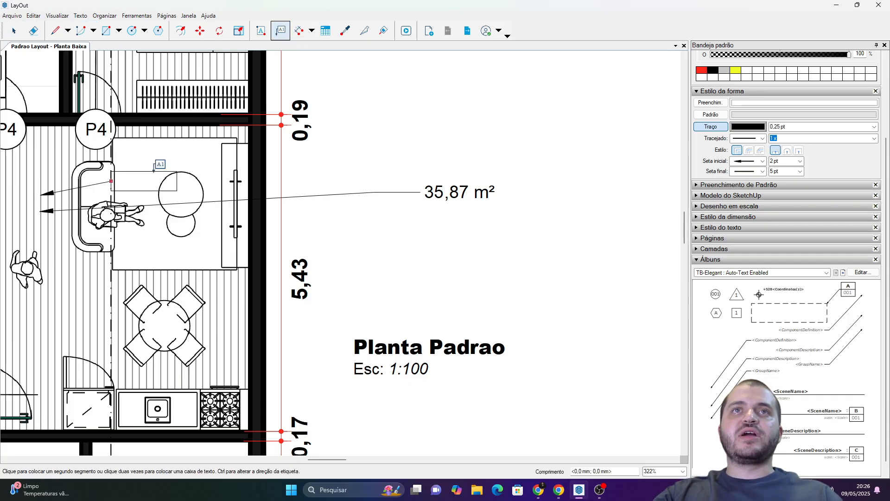
left_click(370, 151)
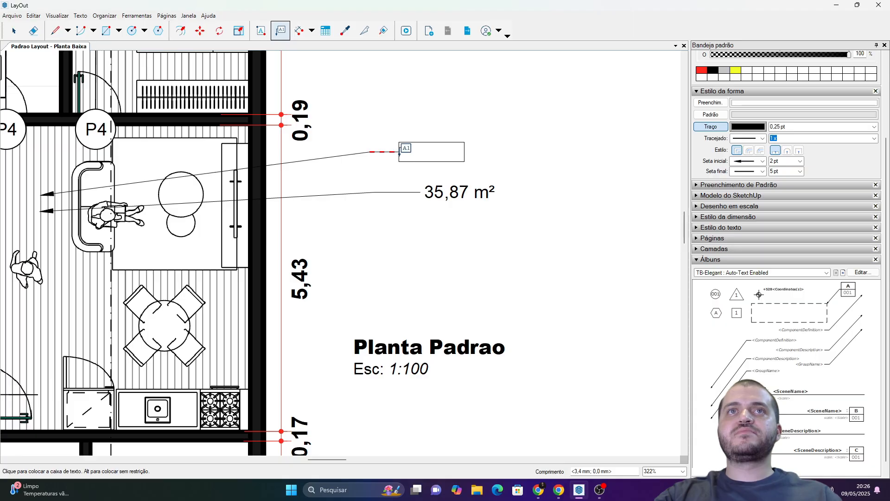
left_click(419, 152)
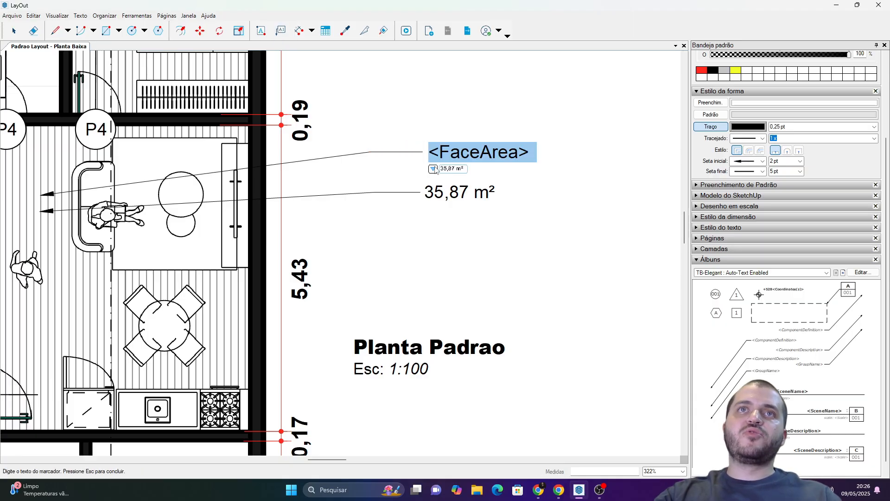
left_click(434, 168)
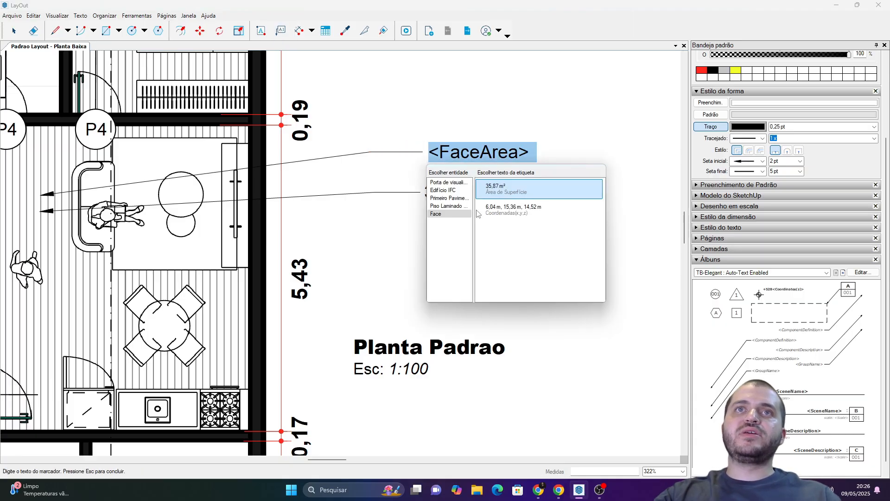
left_click(446, 205)
left_click(508, 187)
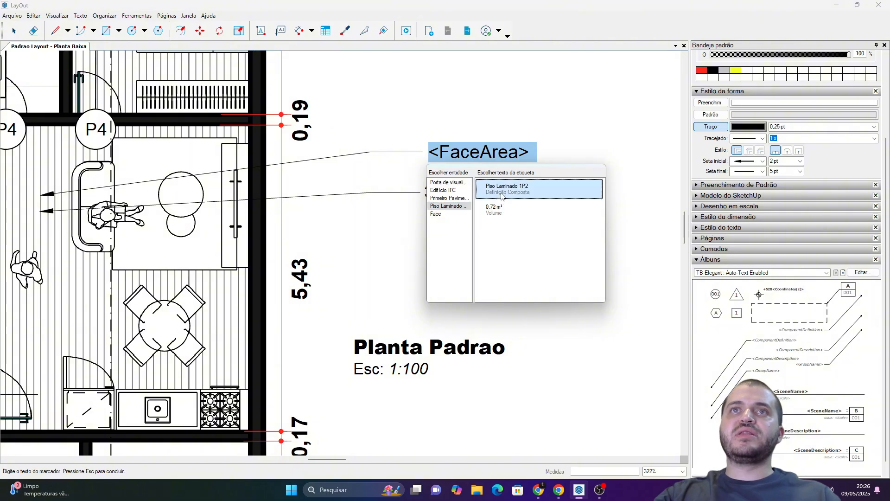
left_click(514, 112)
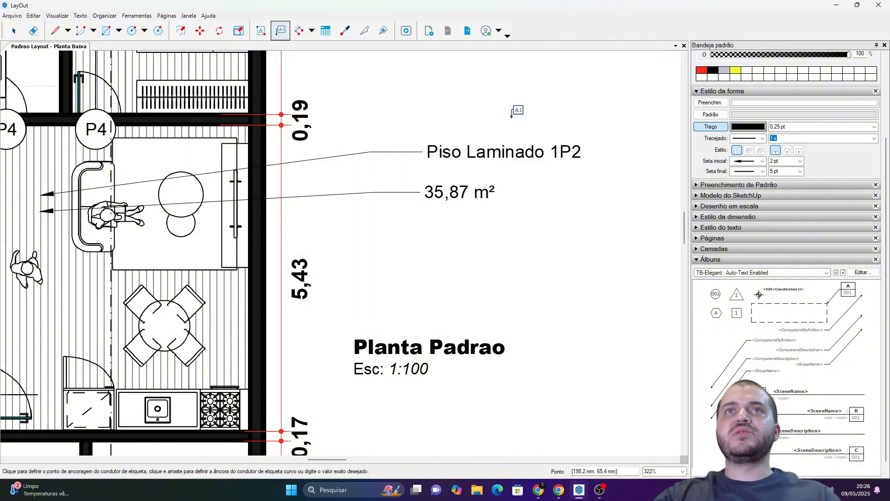
Move the "Piso Laminado 1P2" label's text closer to the floor plan, just above the area label.
key("space")
left_click(482, 152)
key("m")
left_click(482, 152)
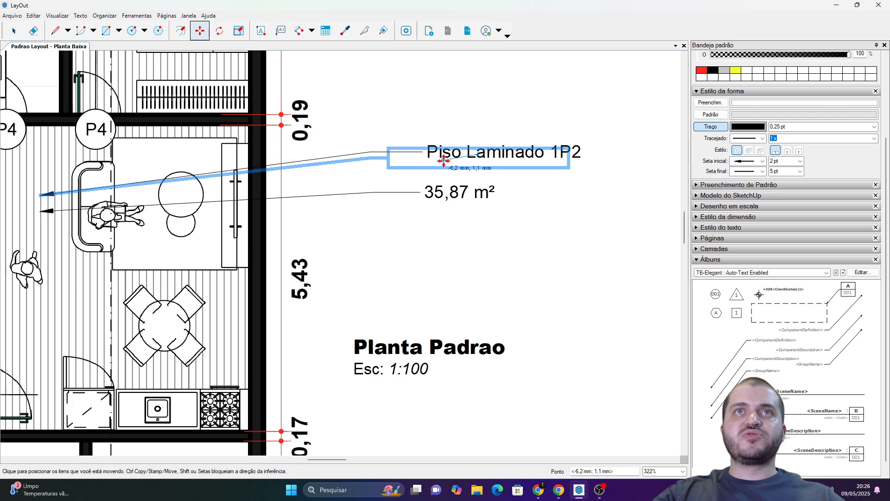
left_click(383, 173)
key("space")
left_click(484, 210)
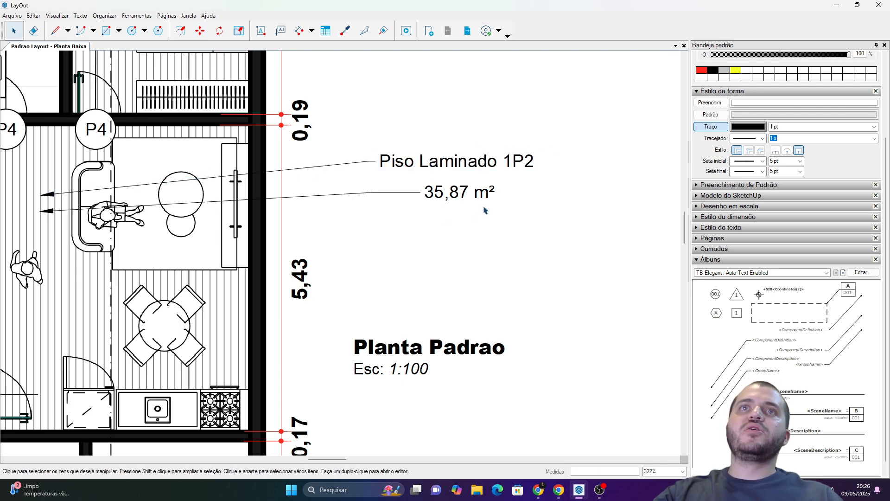
Move the floor area label's text up so it is roughly centred beneath "Piso Laminado 1P2".
left_click(448, 192)
left_click_drag(448, 193, 435, 191)
left_click(442, 218)
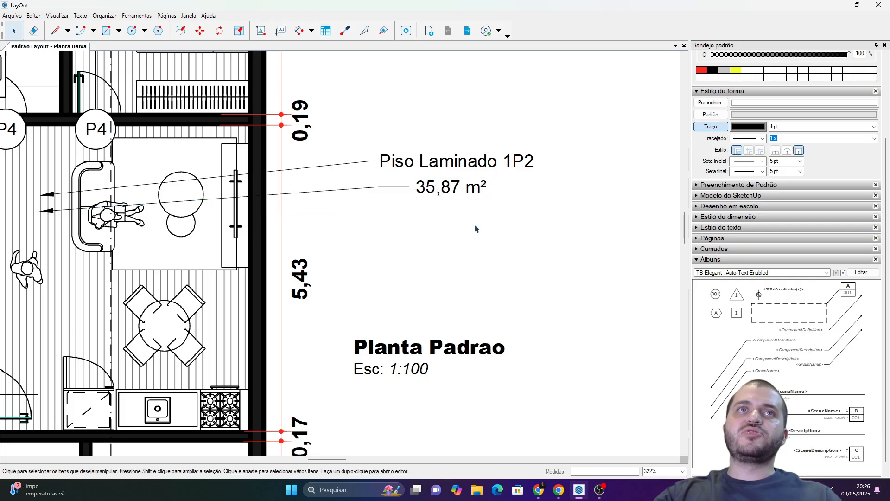
Hide the leaders and arrows of both the "Piso Laminado 1P2" and area labels by setting their stroke colour's opacity to 0%.
left_click_drag(475, 227, 338, 144)
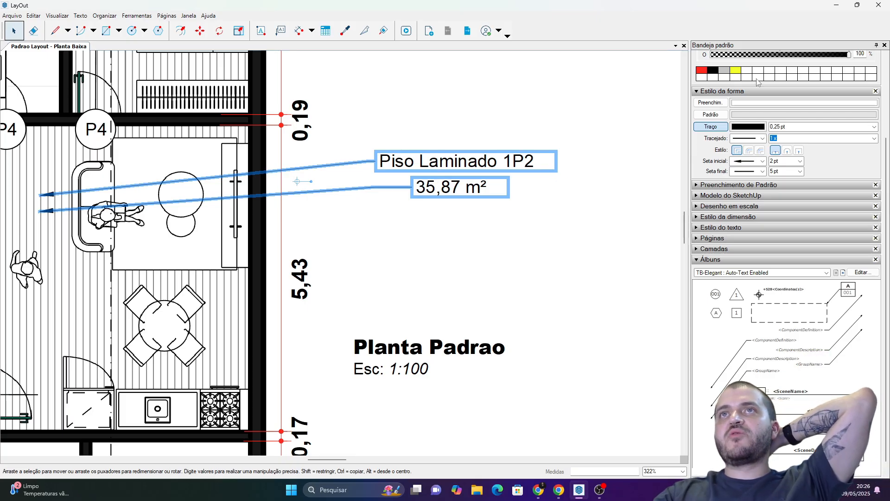
left_click_drag(752, 55, 712, 56)
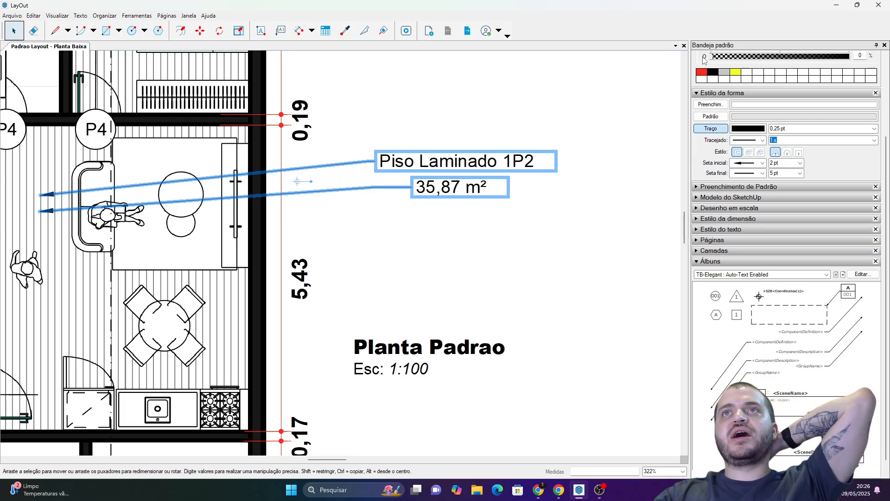
left_click(563, 121)
left_click(492, 159)
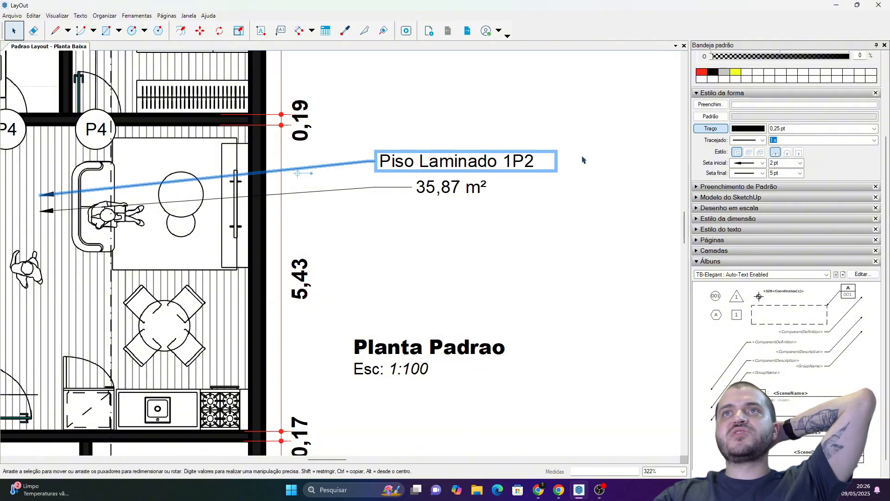
left_click(745, 129)
left_click_drag(600, 227, 359, 116)
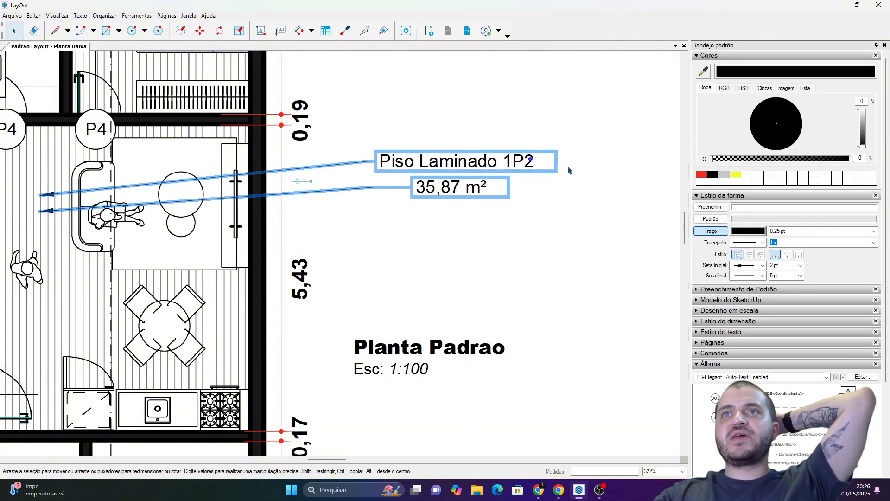
left_click(713, 160)
left_click(531, 124)
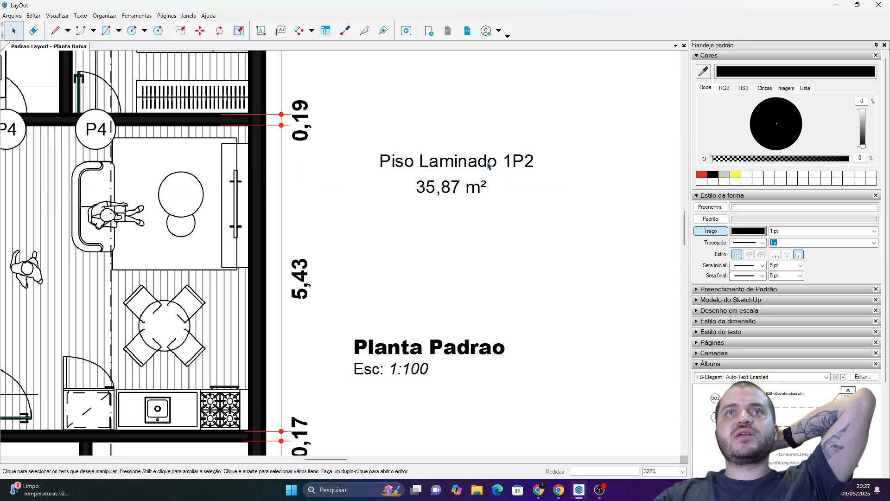
Move the floor name and area labels together closer to the floor plan's dimensions and deselect them.
scroll(488, 166, "down", 2)
left_click(544, 167)
left_click_drag(543, 167, 524, 190)
left_click(565, 122)
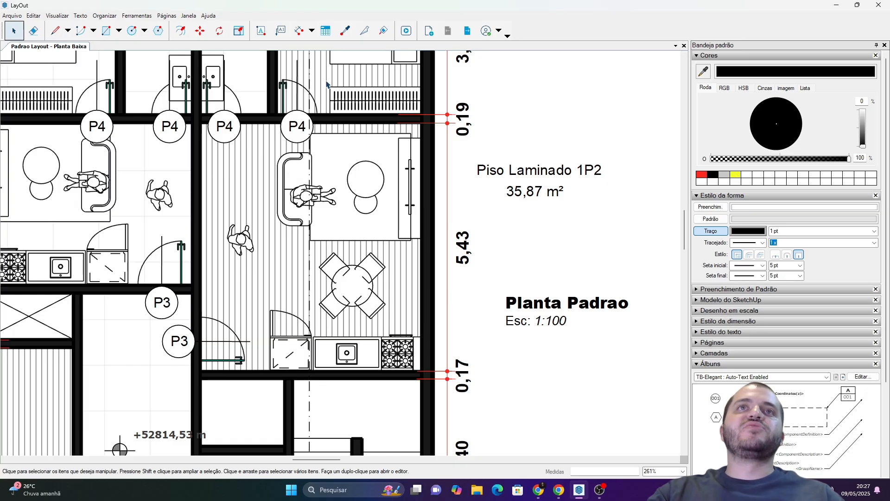
Place a label anchored on the bathroom floor beside the bedroom, with its text outside the plan beyond the 3,00 dimension.
middle_click_drag(348, 109, 280, 281)
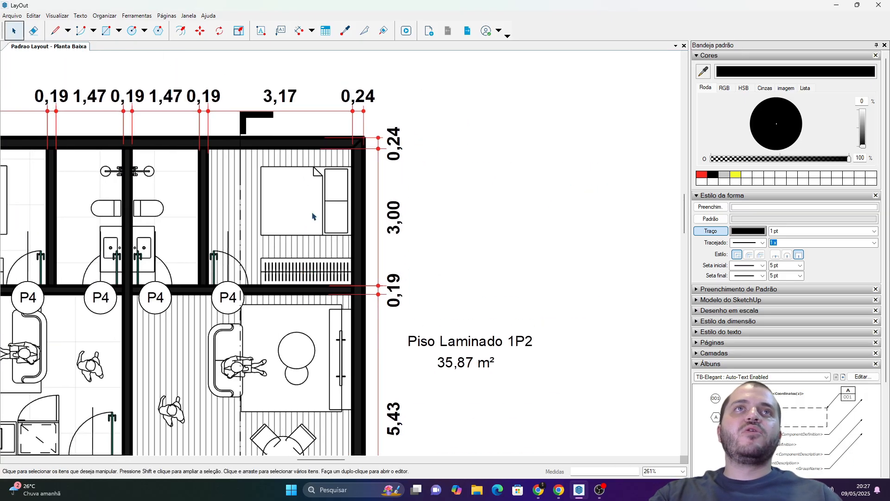
left_click(281, 30)
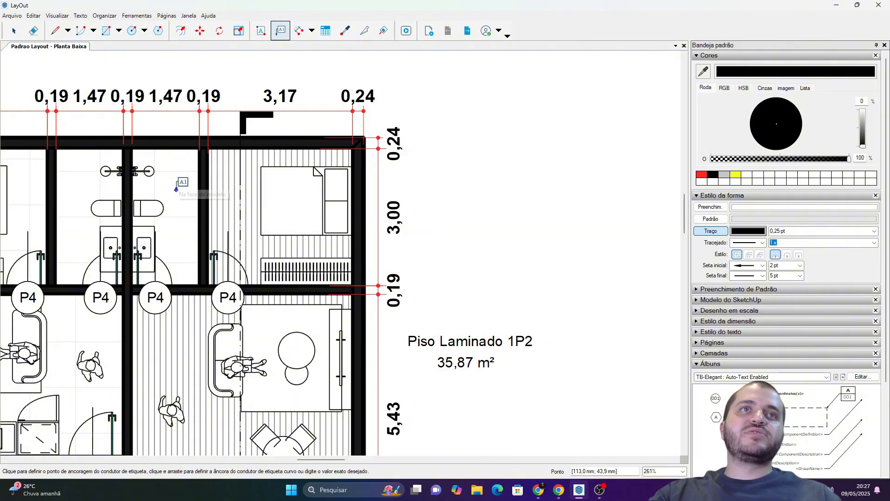
left_click(178, 189)
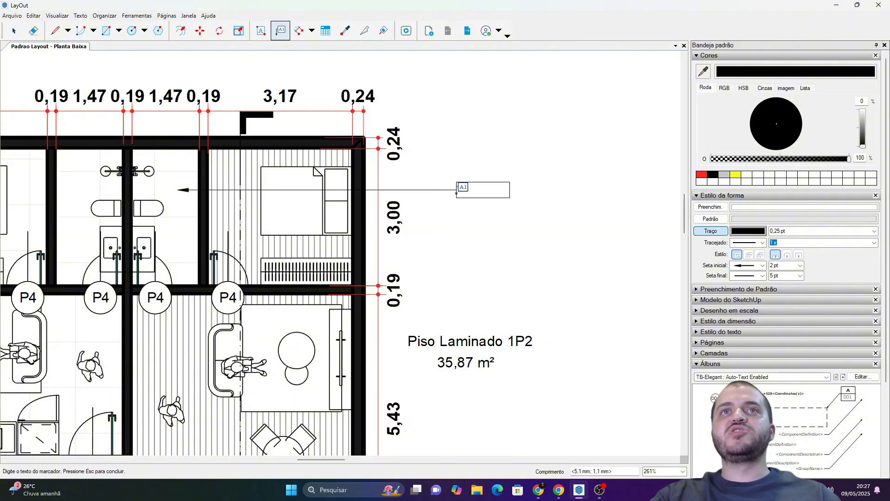
left_click(457, 194)
scroll(437, 185, "up", 3)
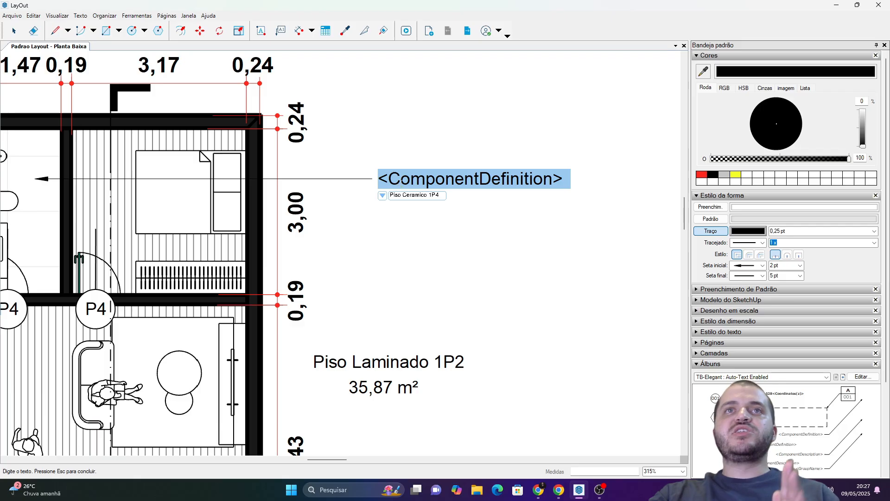
Review the label's viewport, building and storey text options, keeping the "Piso Ceramico 1P4" component definition as the text.
left_click(383, 195)
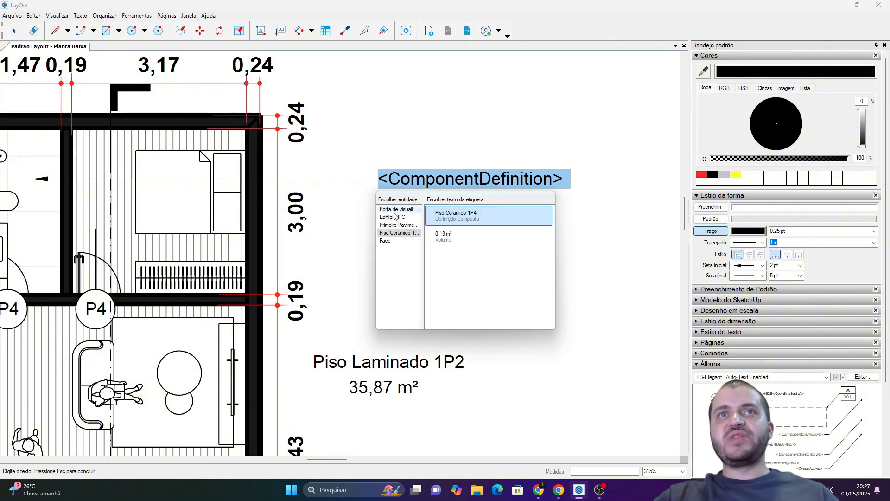
left_click(396, 209)
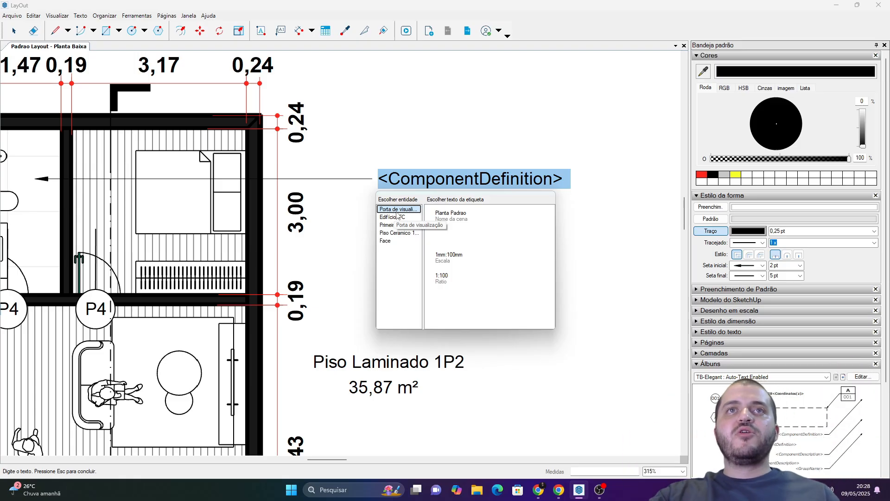
left_click(400, 217)
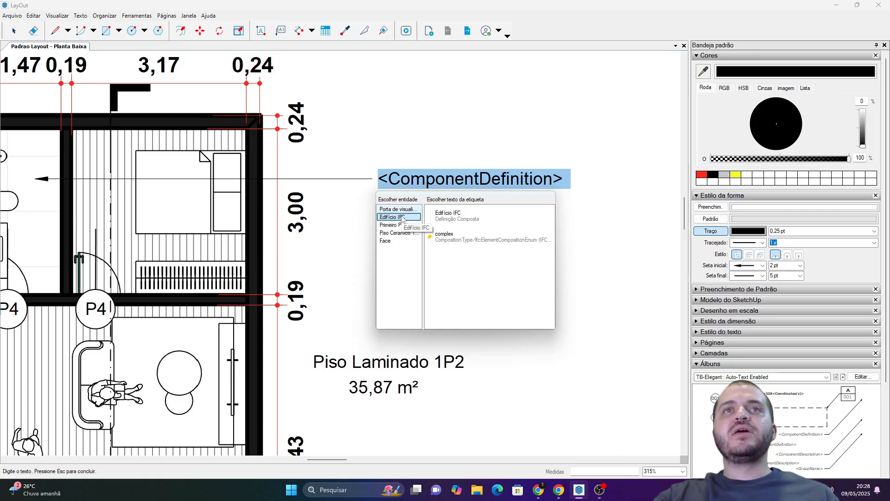
left_click(401, 225)
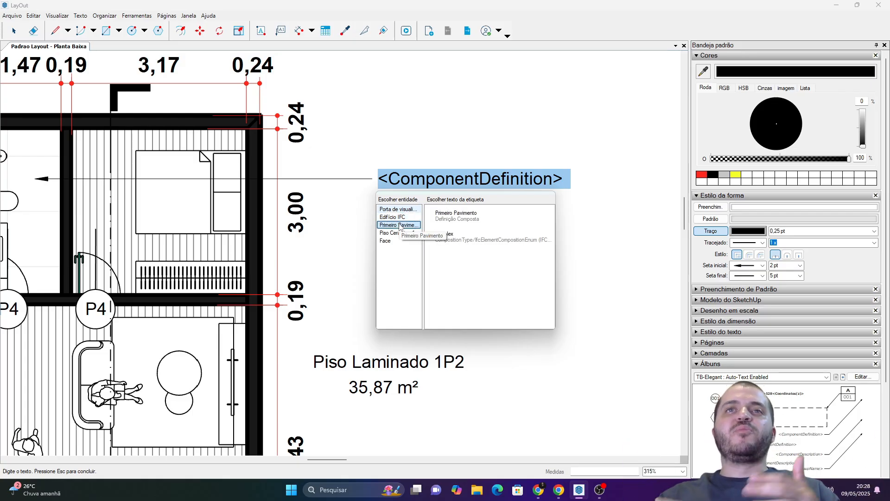
left_click(387, 234)
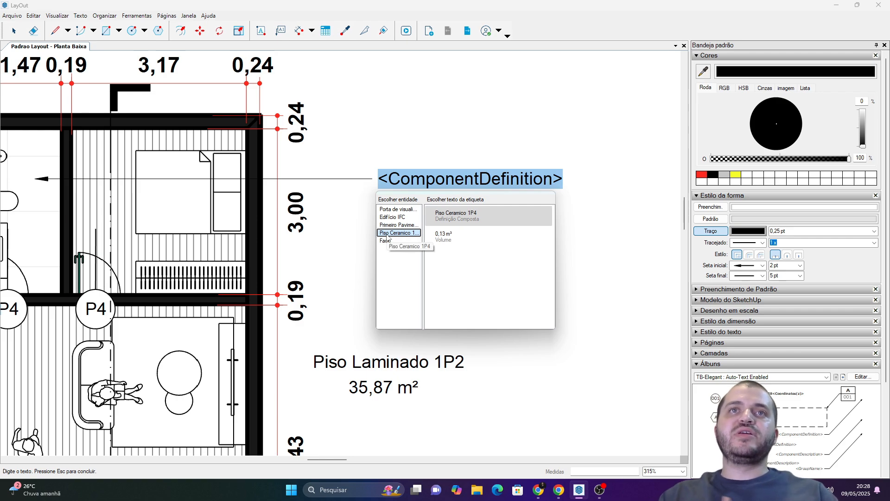
left_click(490, 157)
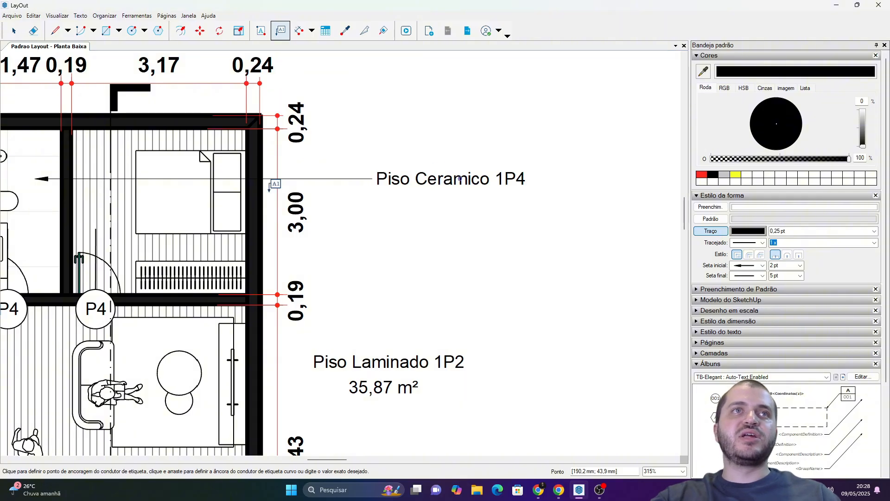
Add a second label from the bathroom floor, placed beneath "Piso Ceramico 1P4" and showing the face's surface area.
left_click(39, 198)
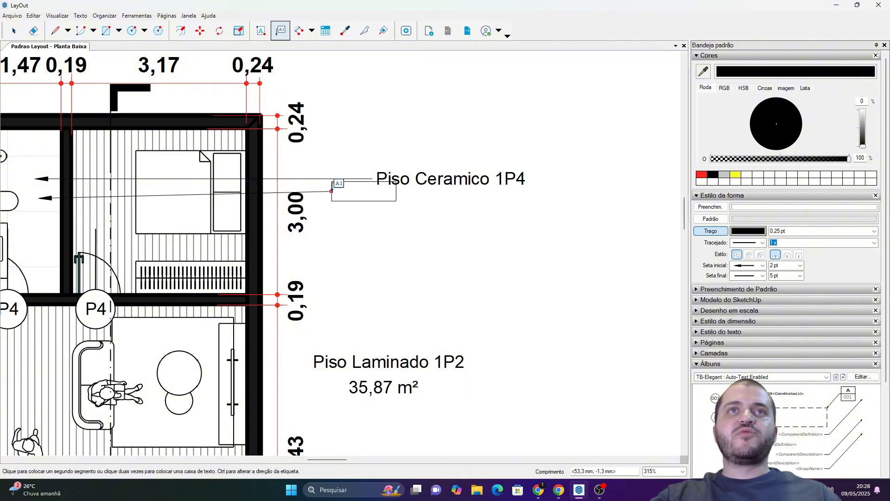
left_click(347, 198)
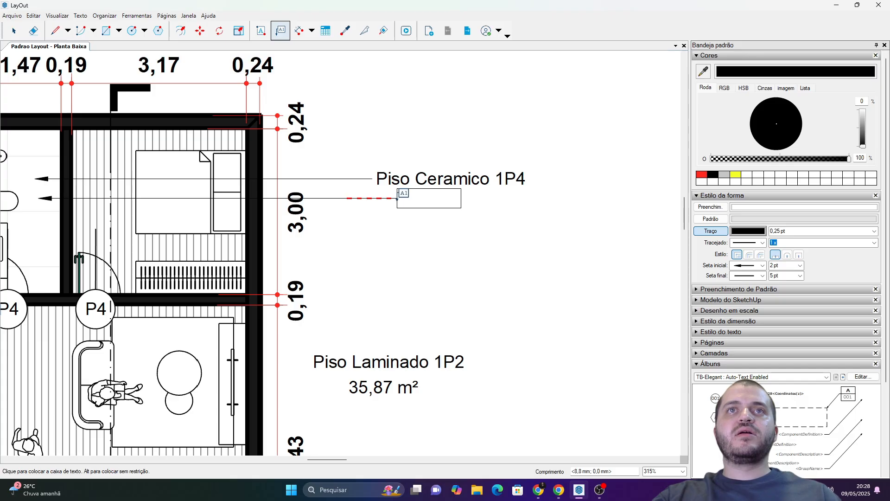
left_click(397, 199)
left_click(406, 215)
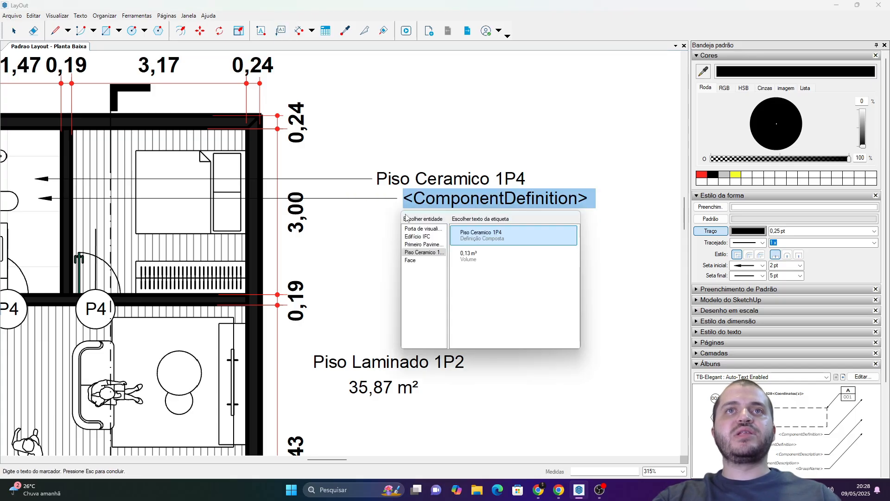
left_click(417, 261)
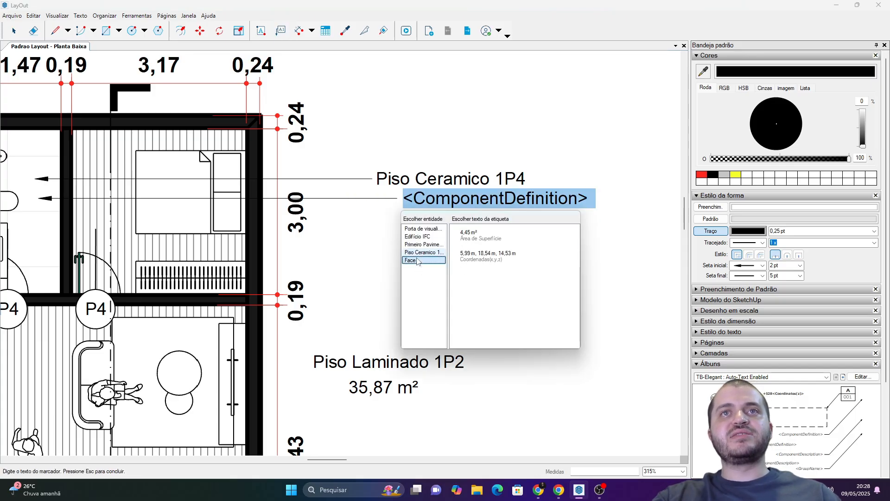
left_click(489, 244)
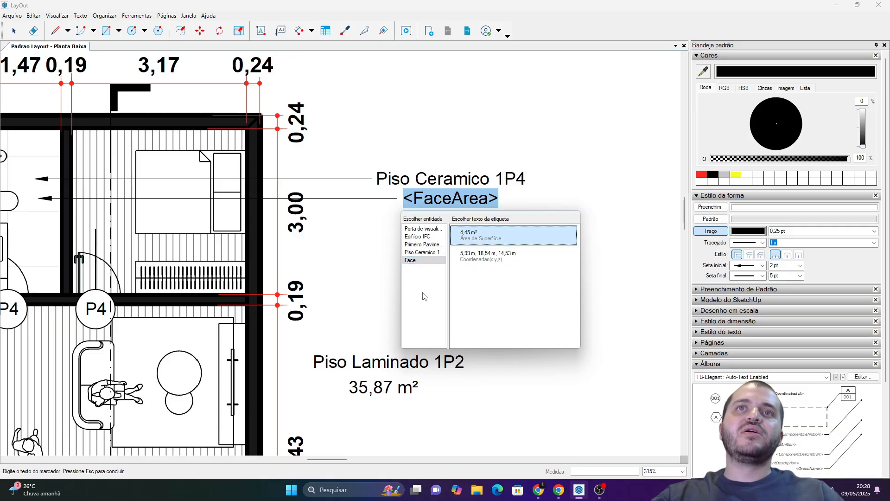
left_click(449, 125)
key("space")
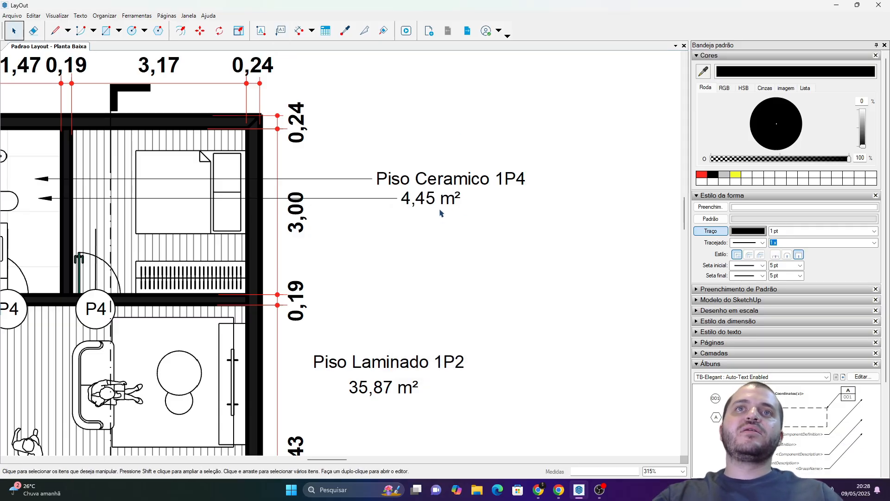
Centre the bathroom area label beneath "Piso Ceramico 1P4" and hide both labels' leaders by setting stroke opacity to 0%.
left_click(426, 203)
left_click_drag(426, 203, 435, 203)
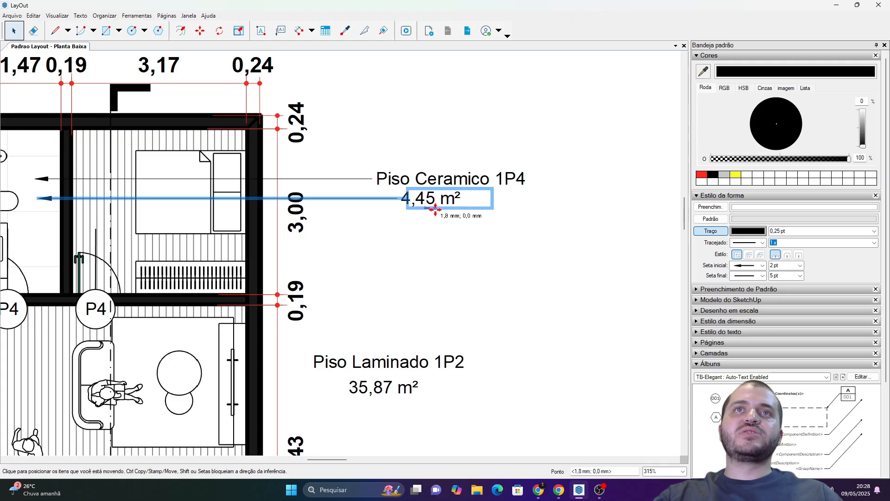
left_click_drag(496, 250, 387, 149)
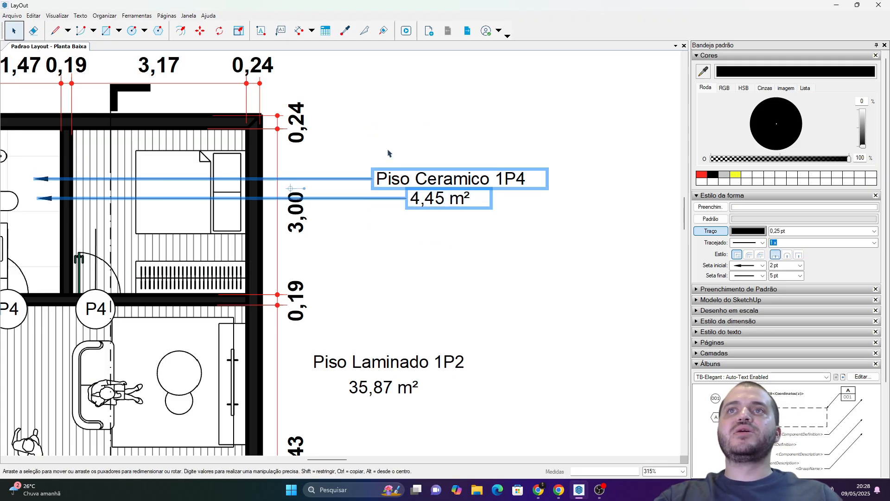
left_click(716, 160)
left_click(559, 117)
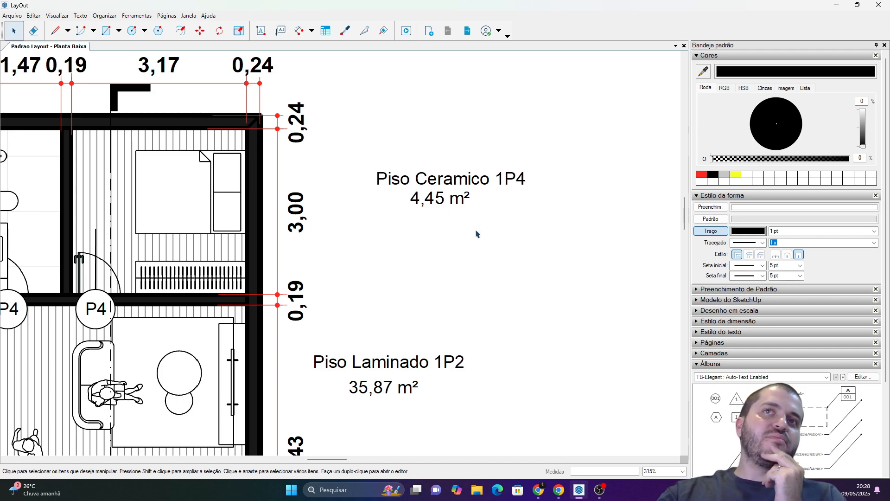
scroll(482, 239, "down", 5)
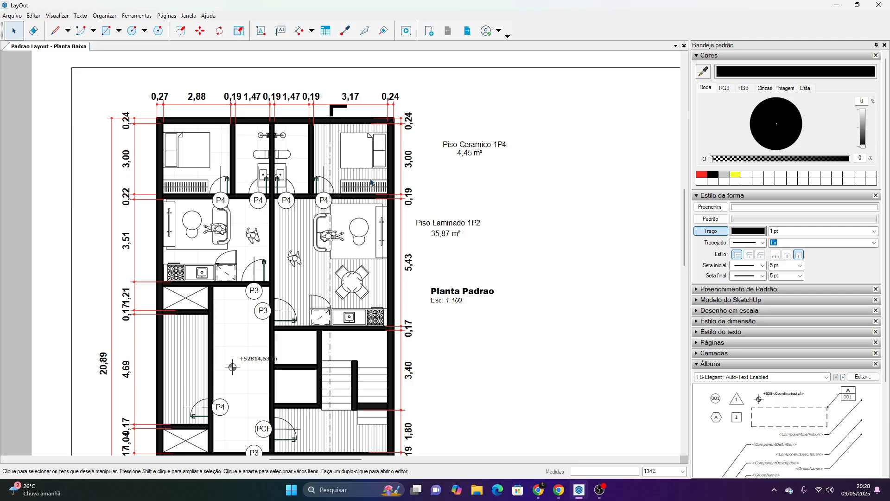
left_click(737, 401)
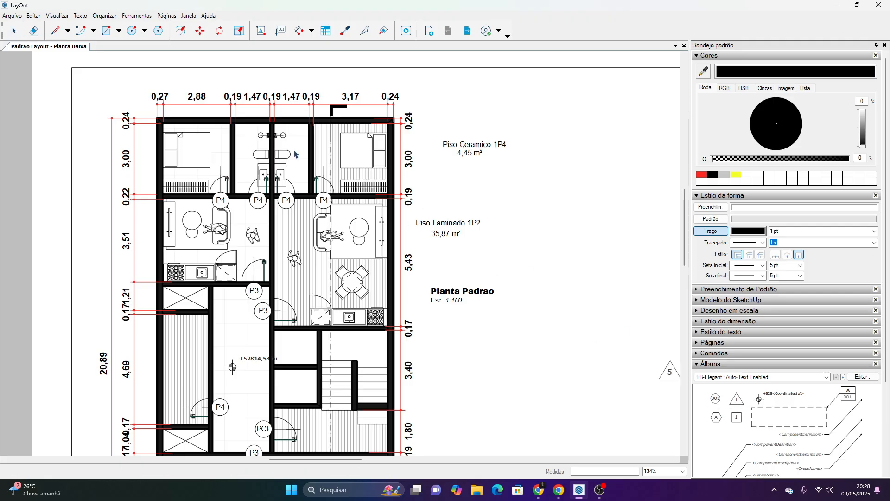
left_click(303, 161)
key("space")
left_click(295, 163)
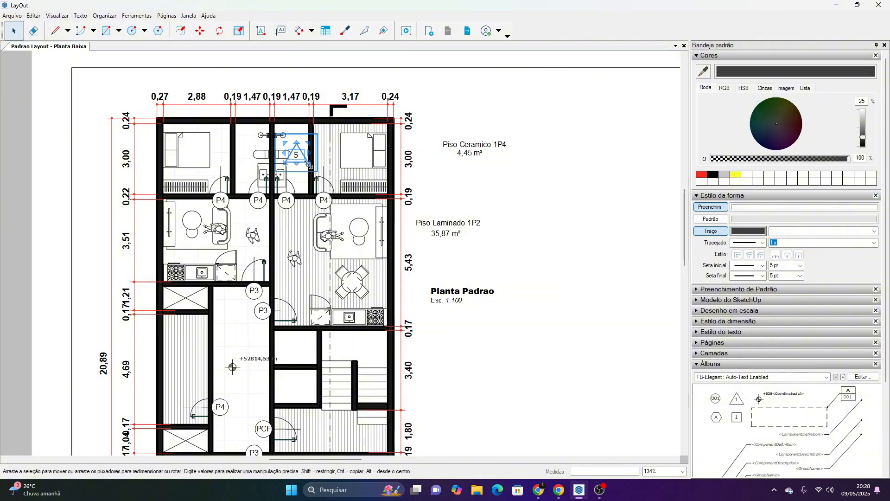
key("Delete")
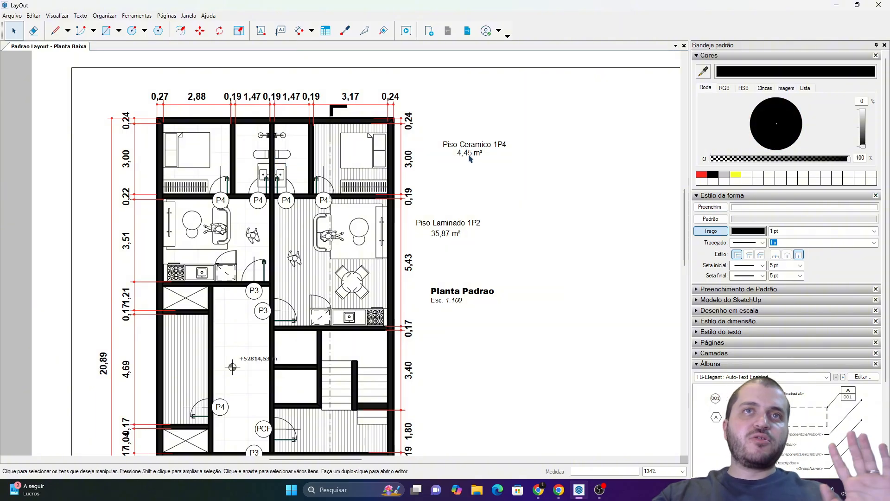
Delete the elevation text from the level marker in the hall, keeping only its crosshair circle symbol.
scroll(317, 213, "up", 8)
middle_click_drag(398, 255, 396, 190)
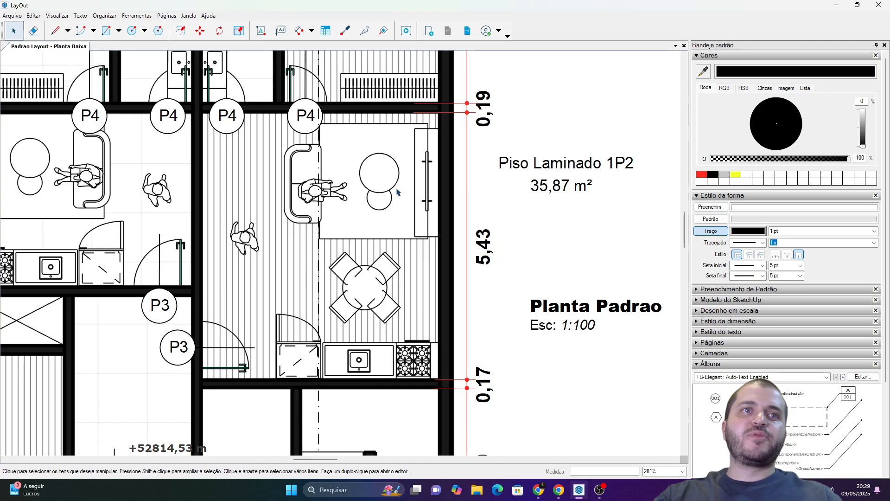
scroll(261, 218, "up", 1)
middle_click_drag(262, 216, 295, 69)
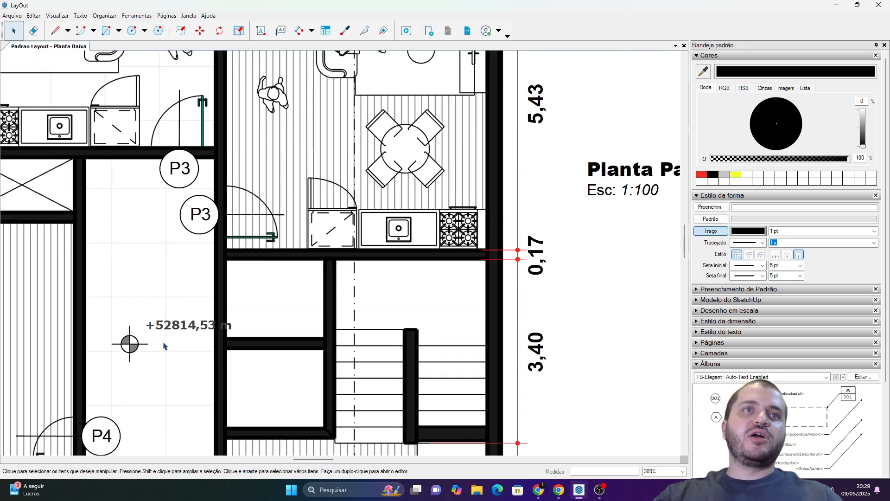
double_click(132, 345)
double_click(170, 325)
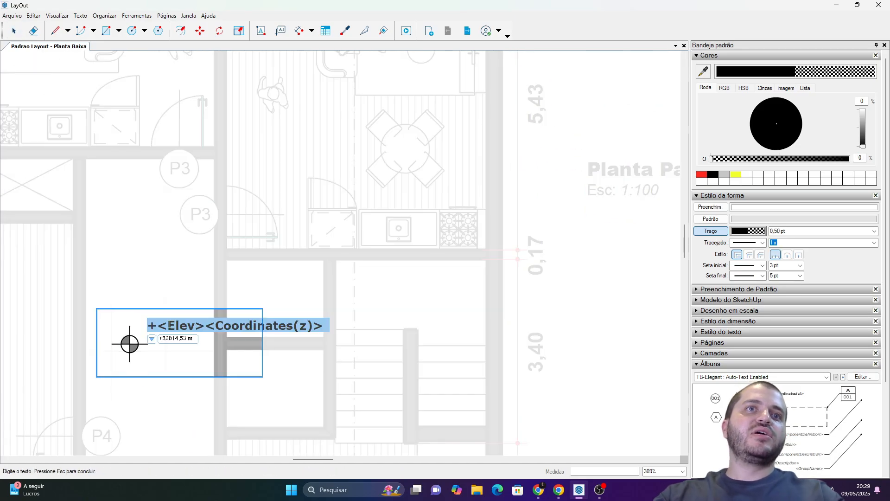
key("BackSpace")
scroll(133, 348, "up", 3)
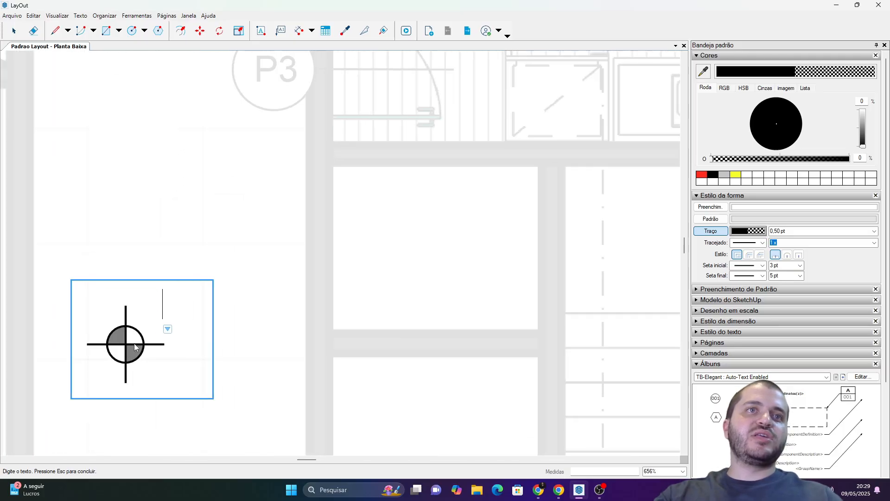
left_click(195, 312)
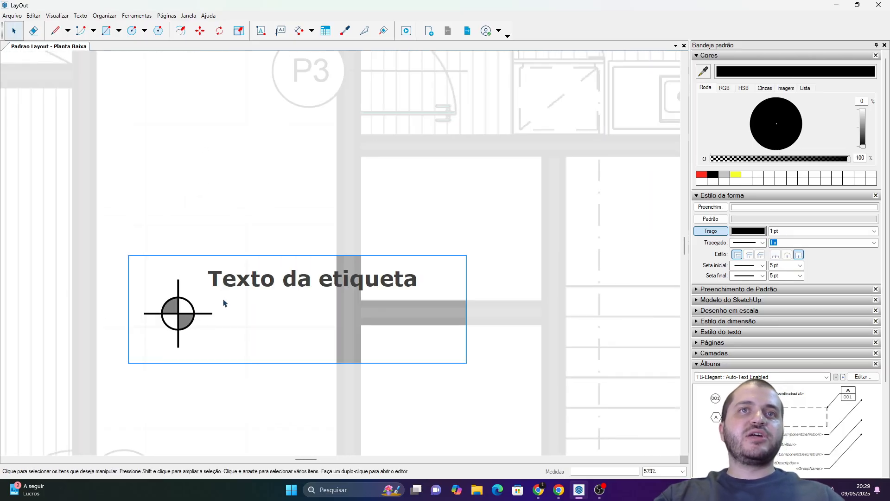
left_click(234, 286)
key("Delete")
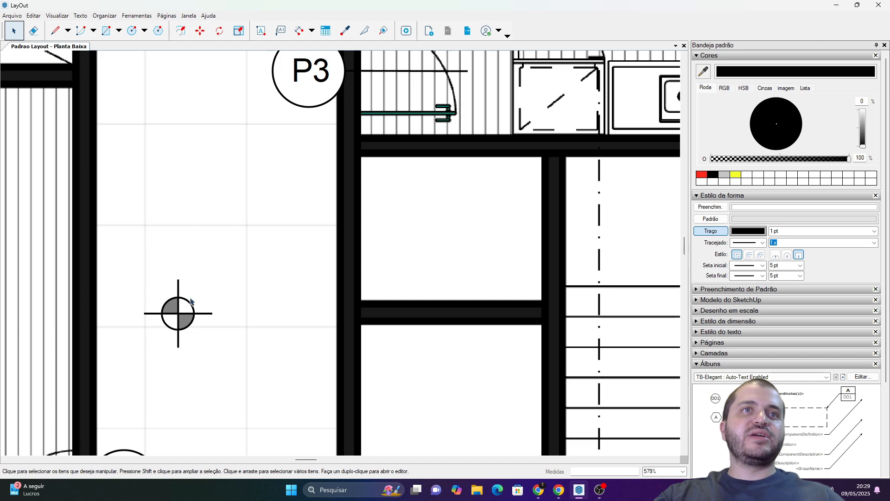
Add a label on the hall floor beside the level marker, with the face's Coordinates (x,y,z) as its text.
scroll(180, 313, "up", 1)
scroll(200, 308, "down", 2)
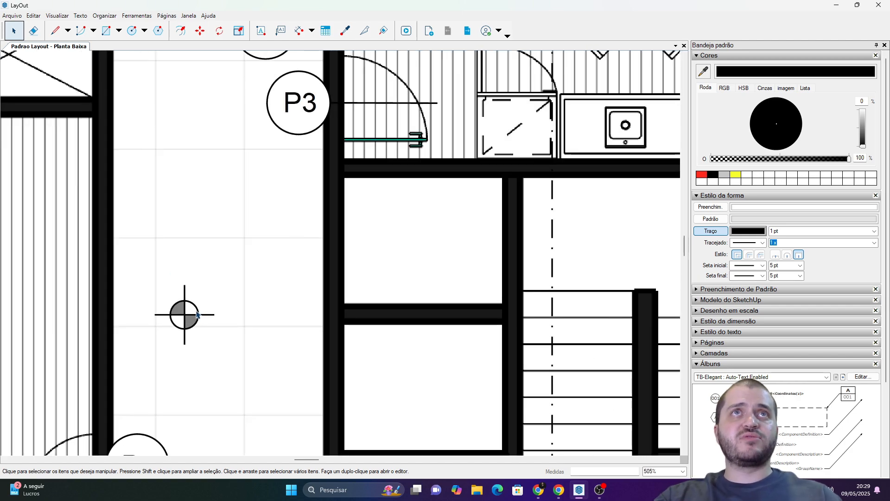
left_click(281, 31)
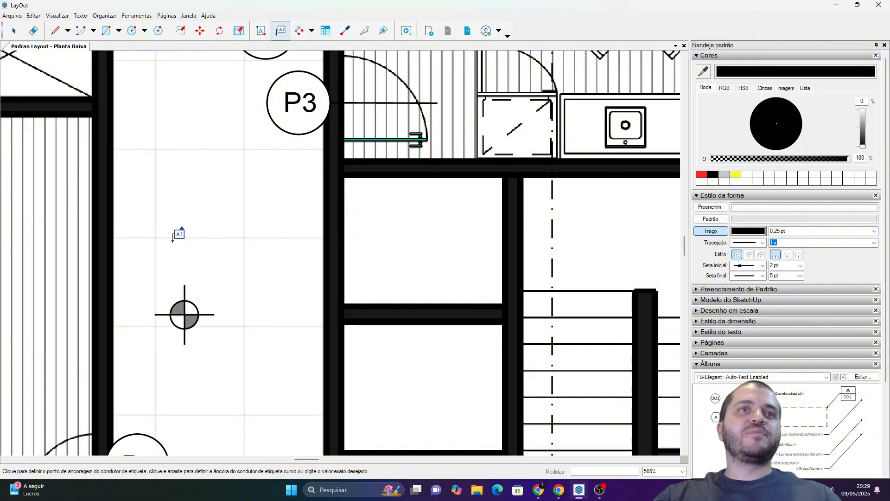
left_click(156, 298)
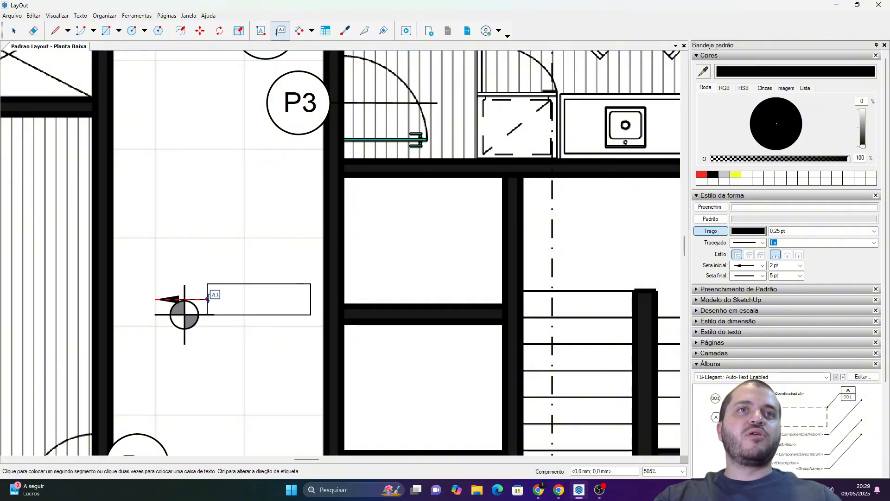
double_click(204, 296)
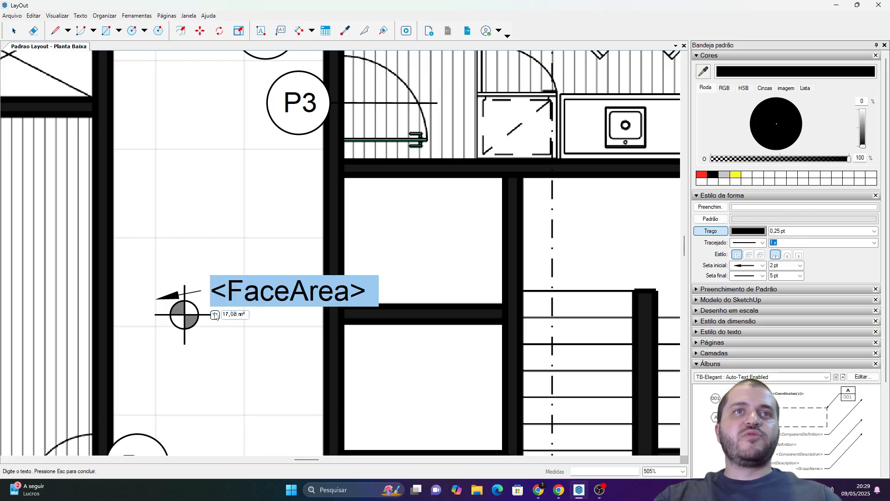
left_click(215, 315)
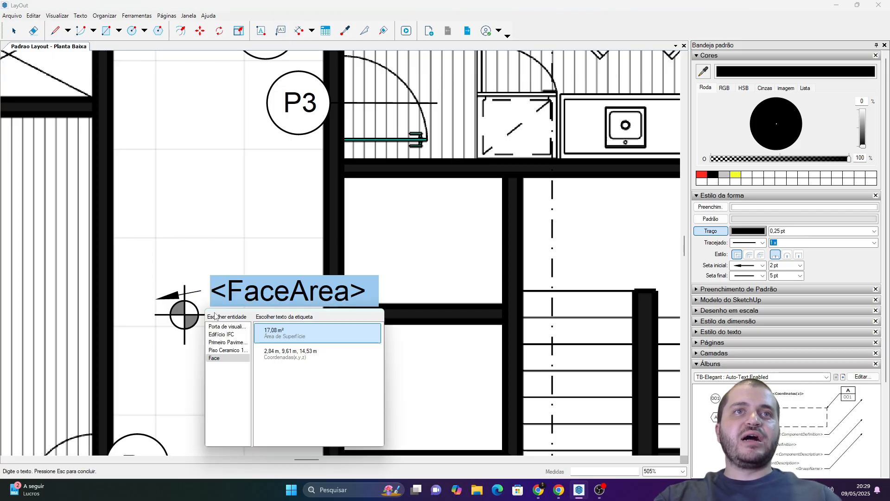
left_click(297, 362)
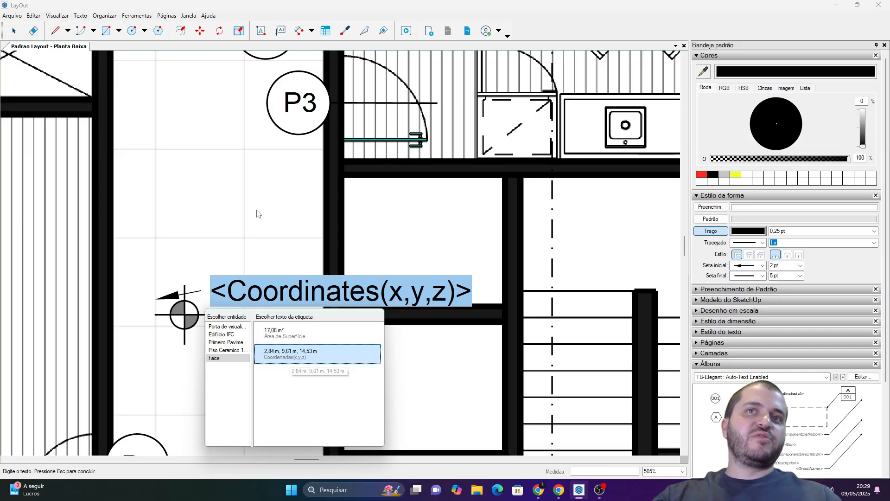
key("Escape")
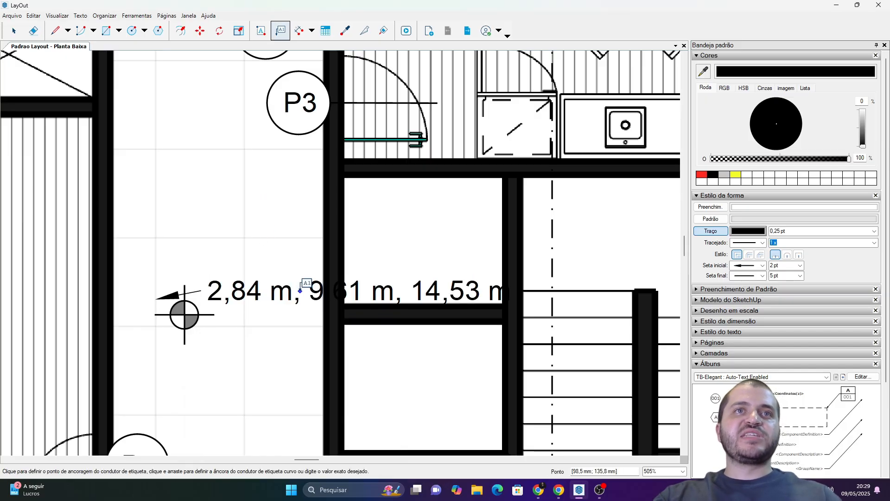
key("space")
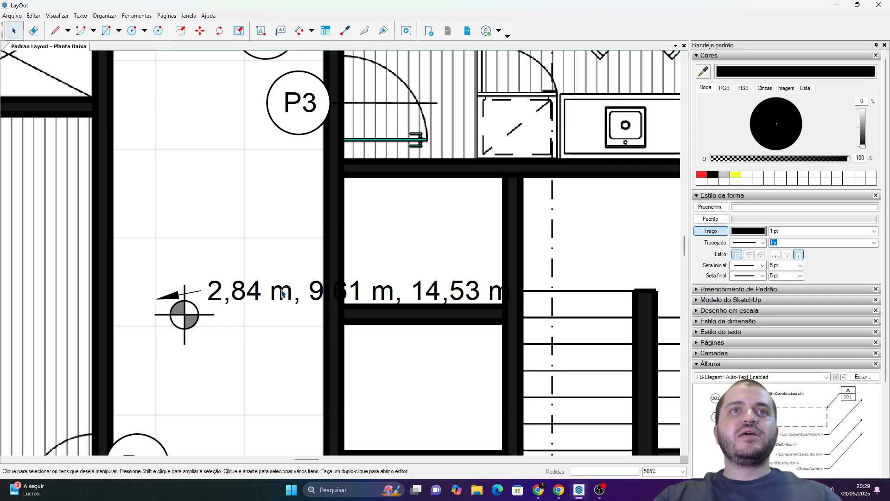
Edit the hall label's coordinates tag to remove x and y, keeping only the z value.
double_click(282, 294)
left_click(420, 293)
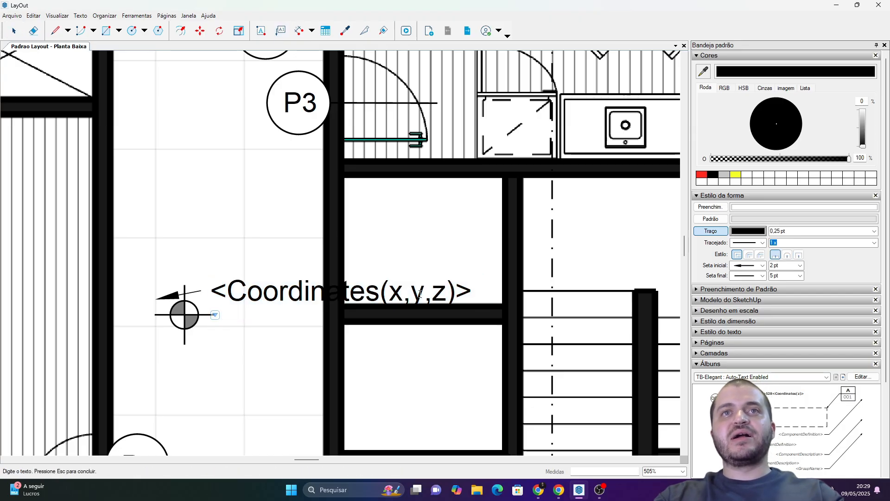
key("BackSpace")
key("BackSpace")
key("BackSpace")
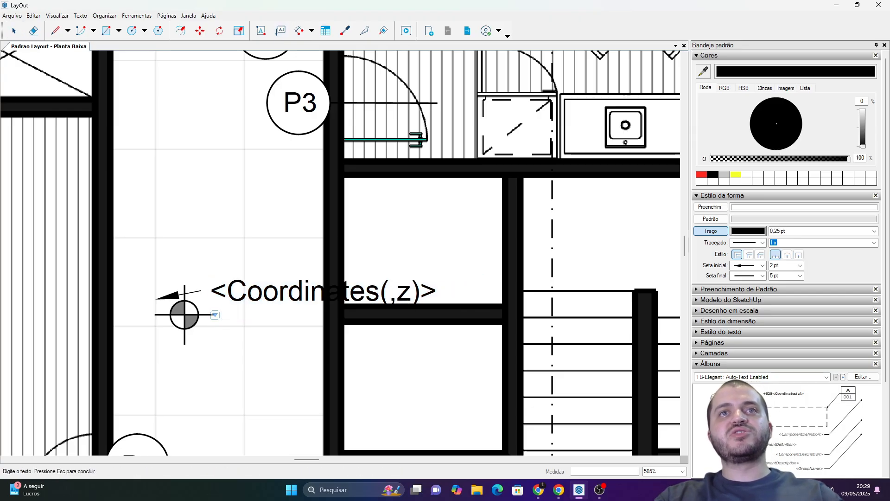
key("Delete")
left_click(265, 193)
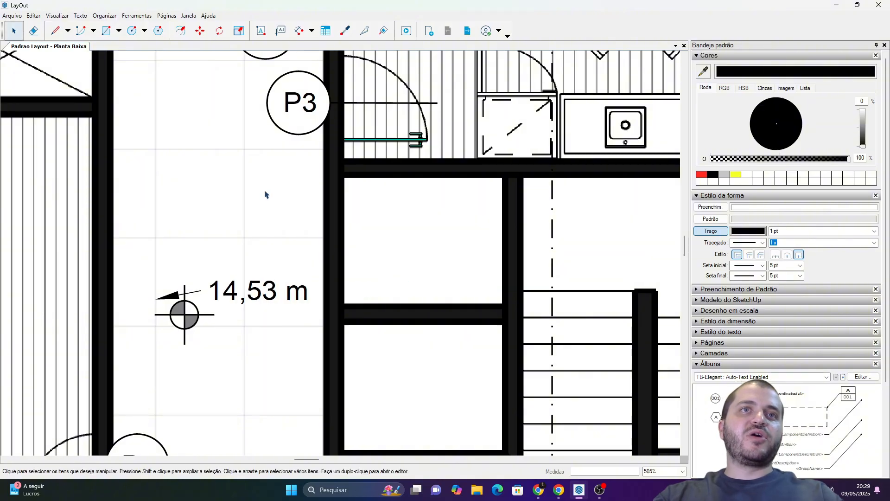
Hide the hall elevation label's leader by setting its stroke opacity to 0%.
left_click(245, 292)
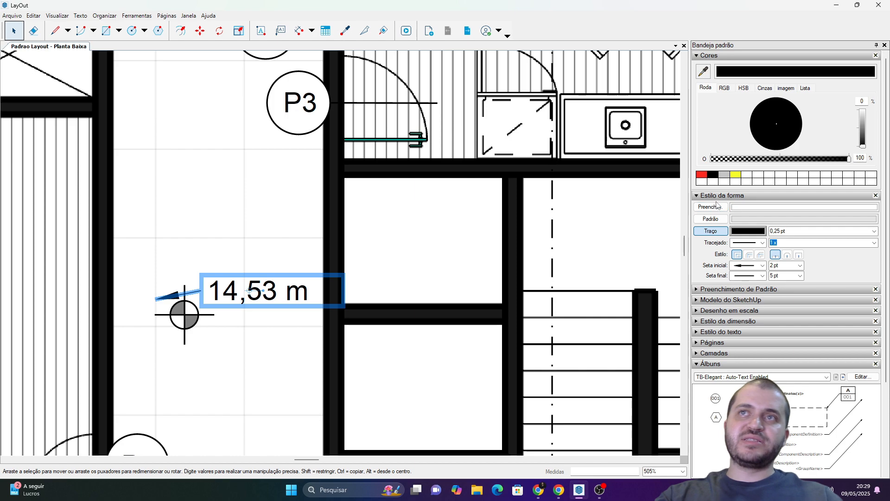
left_click_drag(736, 161, 712, 162)
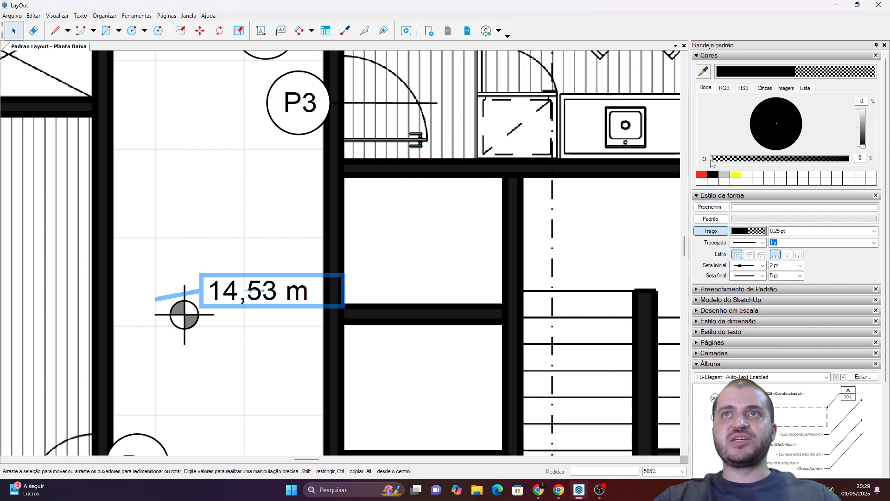
left_click(373, 229)
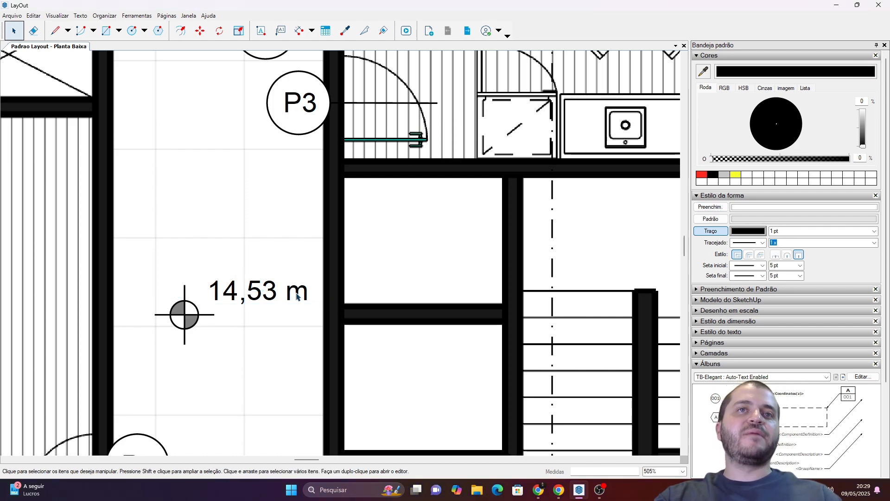
Copy the hall's level marker together with its elevation label to the landing above the stairs.
scroll(297, 296, "down", 4)
scroll(205, 272, "up", 3)
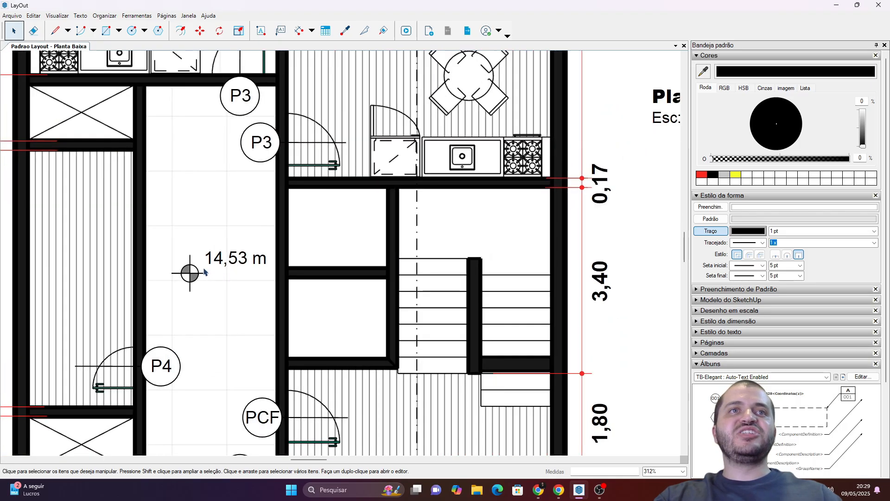
scroll(205, 272, "up", 3)
left_click(224, 281)
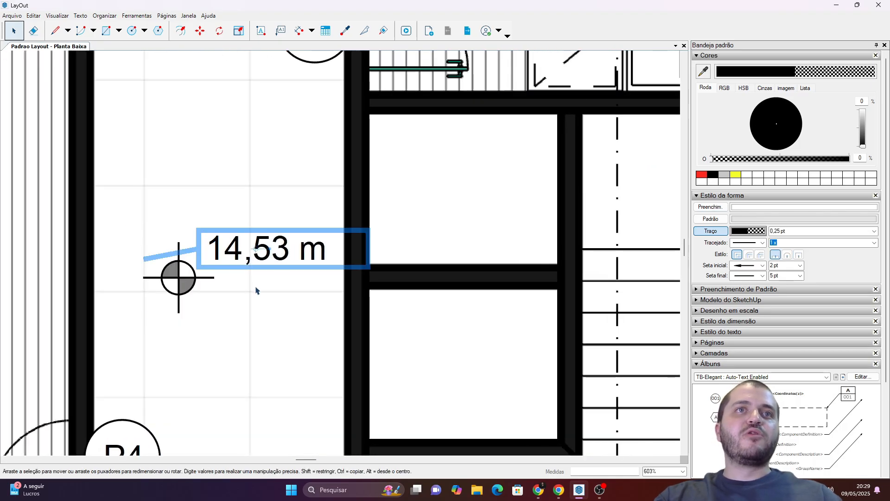
left_click(191, 285, "shift")
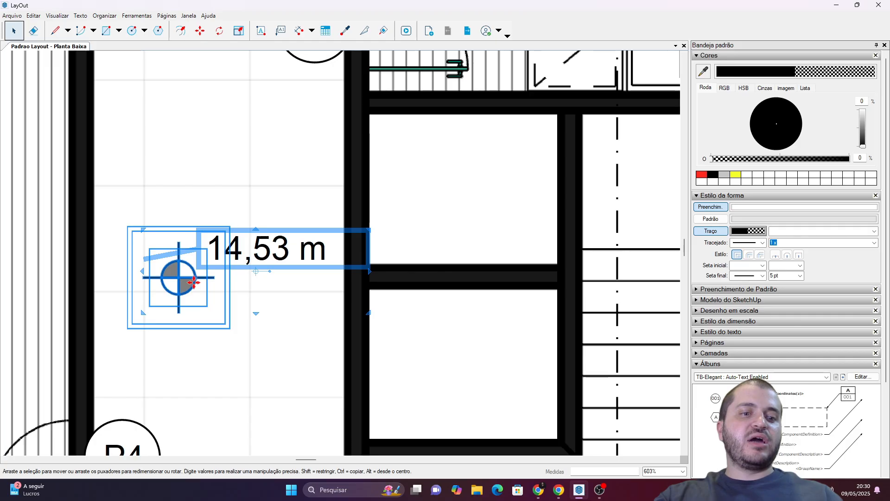
key("m")
scroll(186, 282, "down", 2)
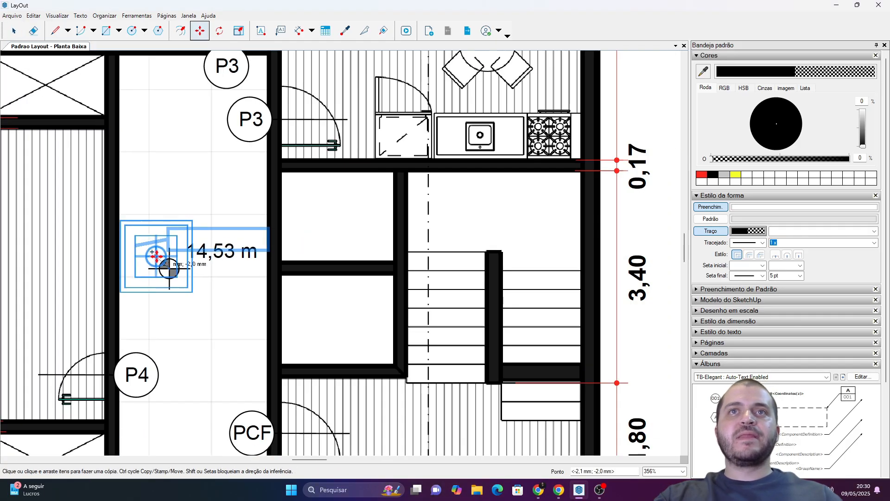
left_click_drag(179, 268, 461, 229, "ctrl")
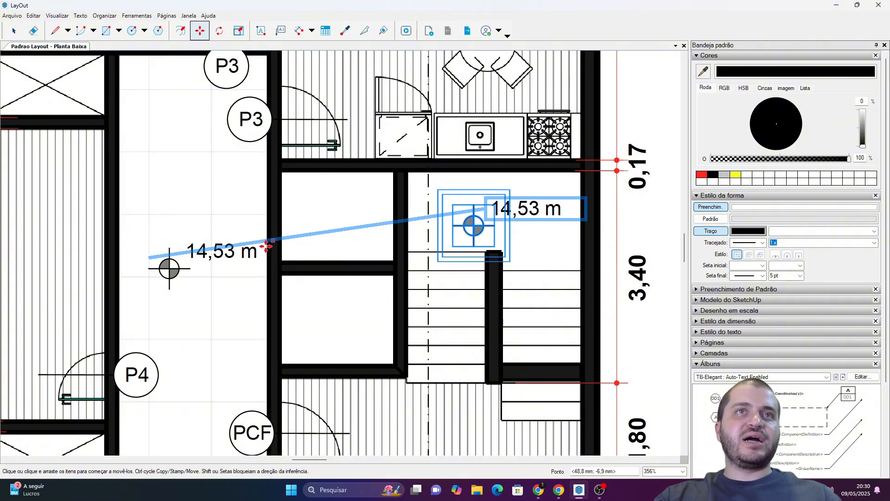
key("space")
Re-anchor the copied elevation label's leader from the hall floor to the stair landing, just beside the copied marker.
left_click(316, 234)
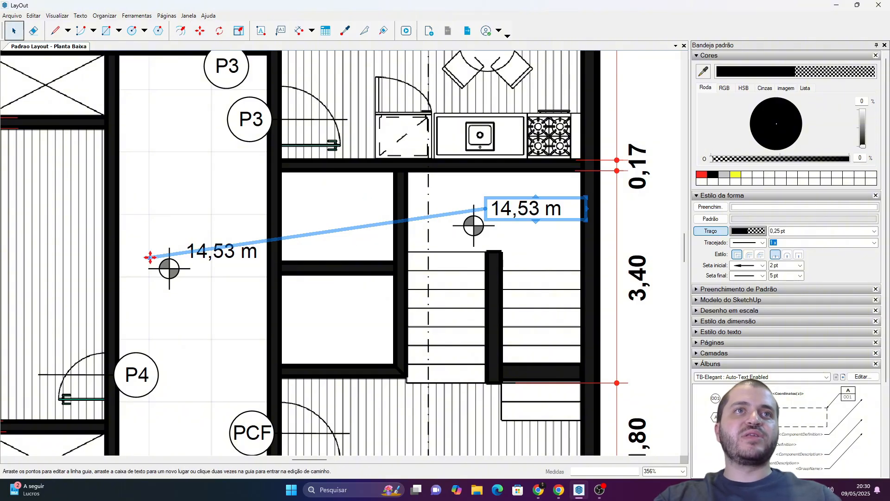
left_click_drag(148, 257, 446, 208)
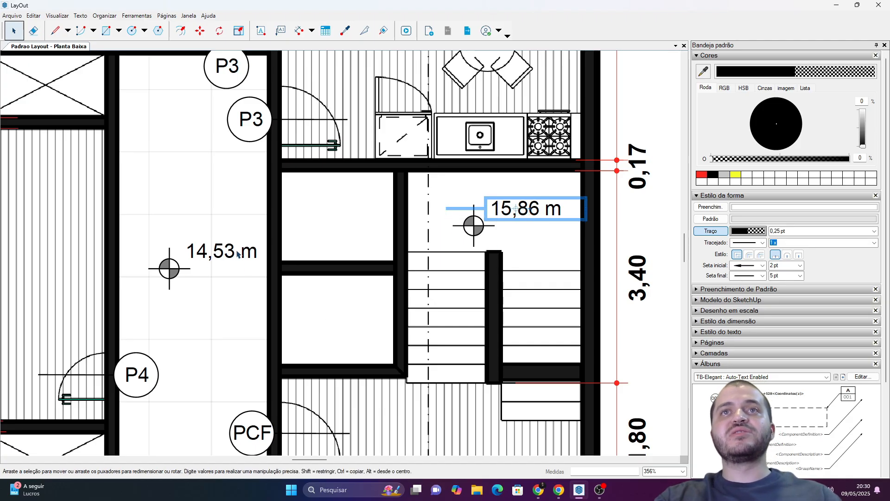
scroll(236, 254, "down", 3)
left_click(575, 250)
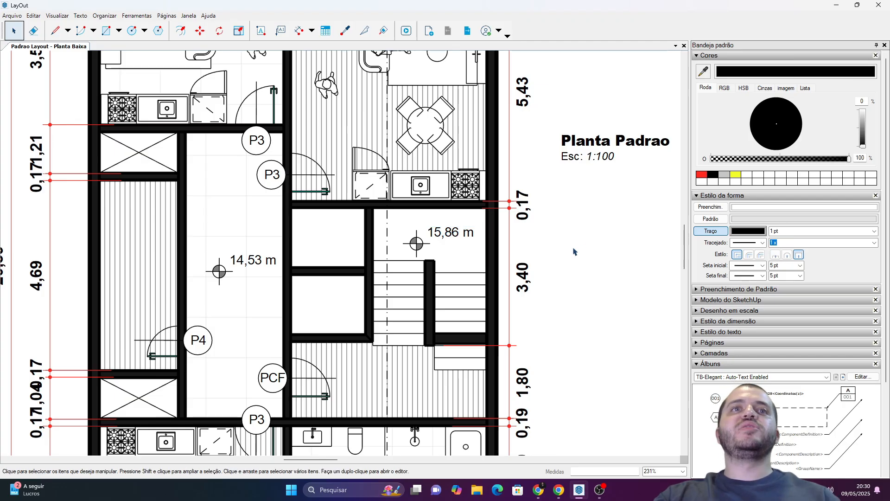
Review the text options of the "Piso Laminado 1P2" label, keeping its component definition text.
scroll(570, 252, "down", 3)
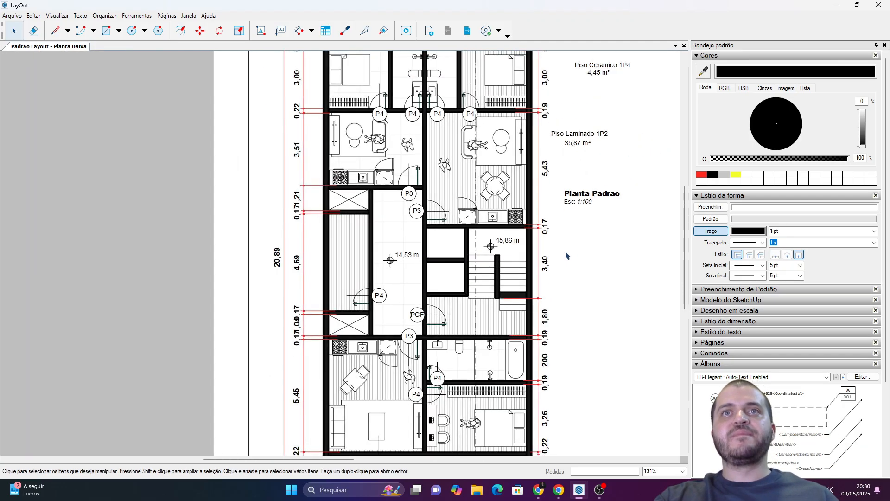
scroll(565, 255, "down", 3)
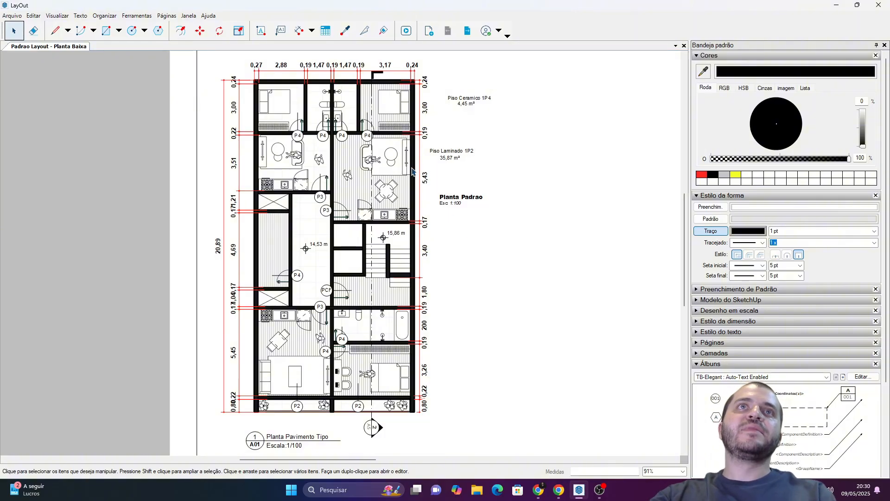
scroll(396, 163, "up", 3)
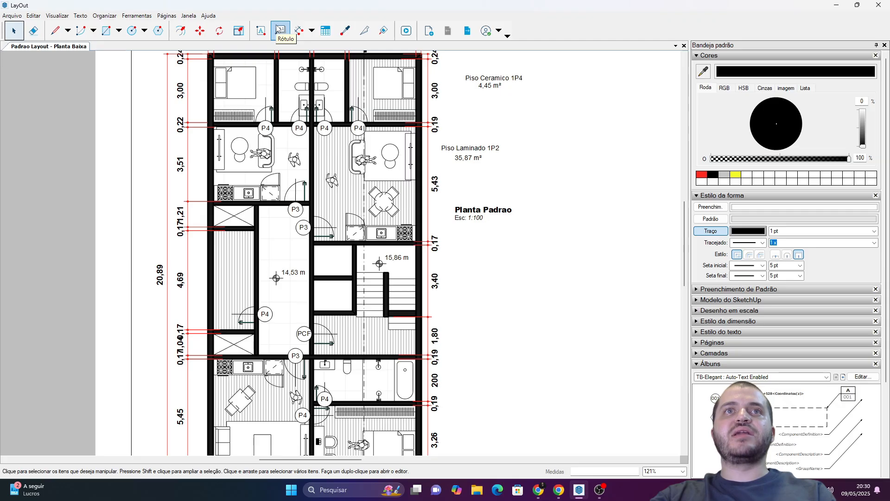
double_click(470, 161)
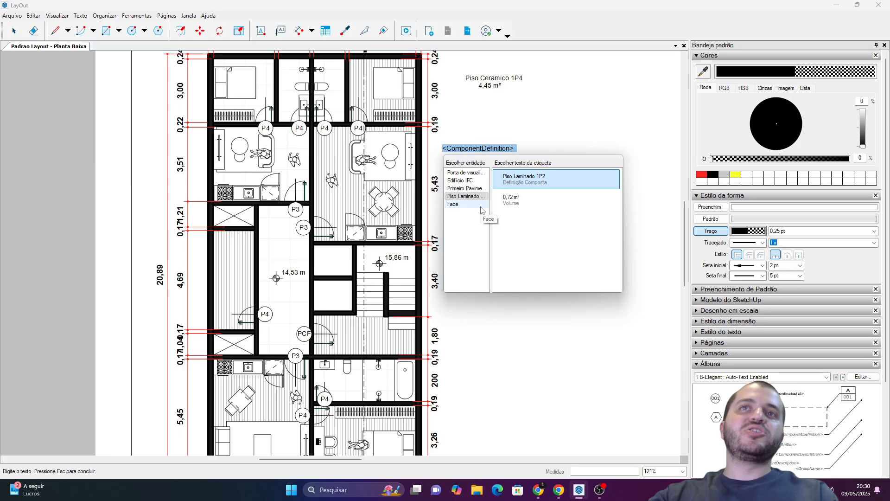
left_click(521, 317)
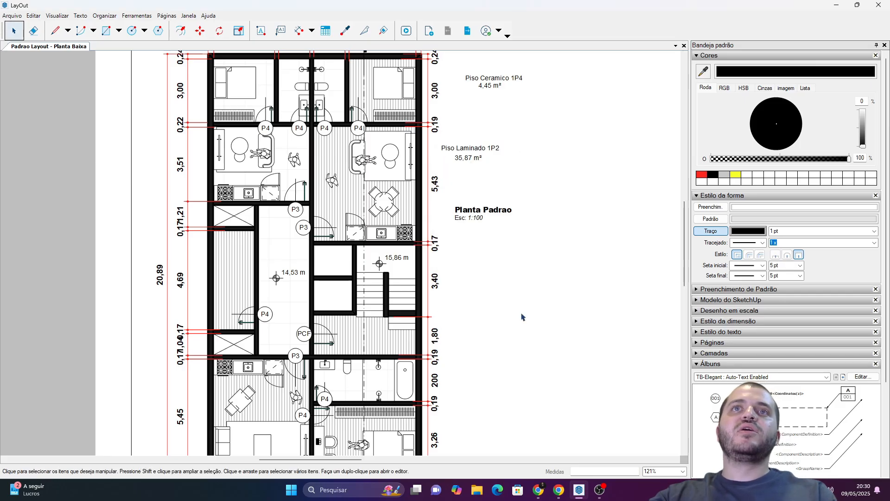
Examine the "Planta Padrao", laminate floor name, area and hall elevation labels with their hidden leaders, then the whole sheet.
left_click(472, 216)
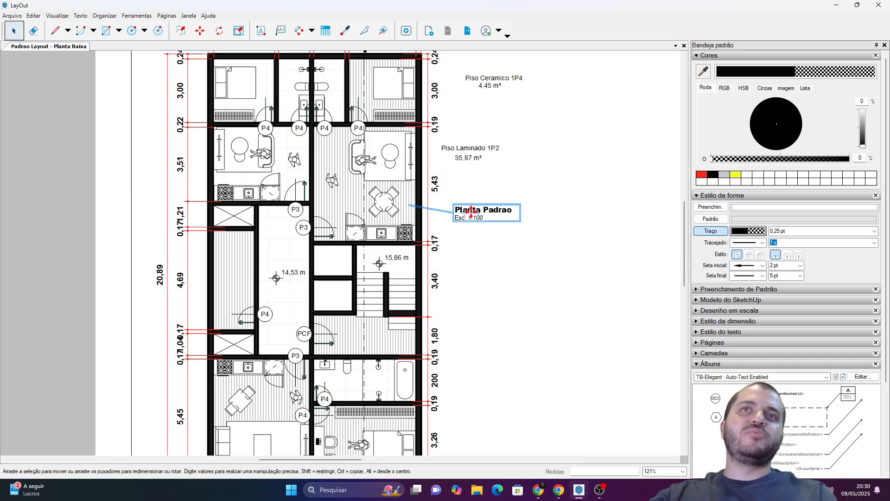
key("Escape")
left_click(469, 148)
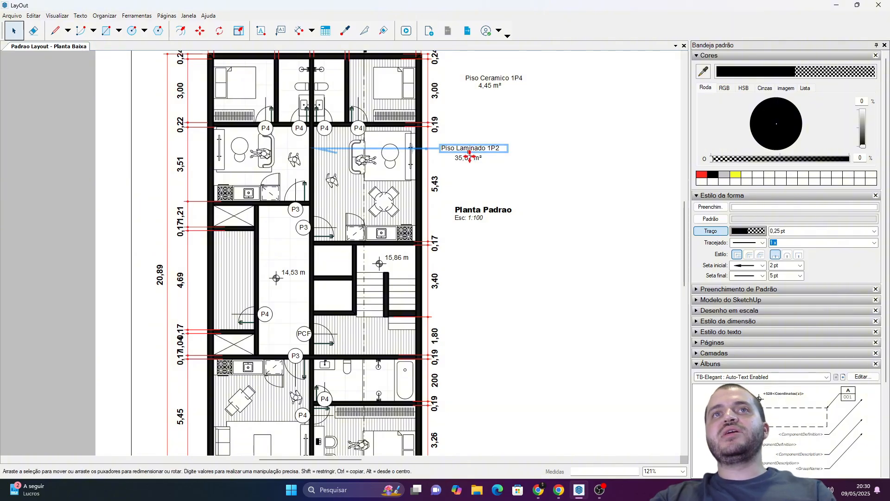
left_click(467, 160)
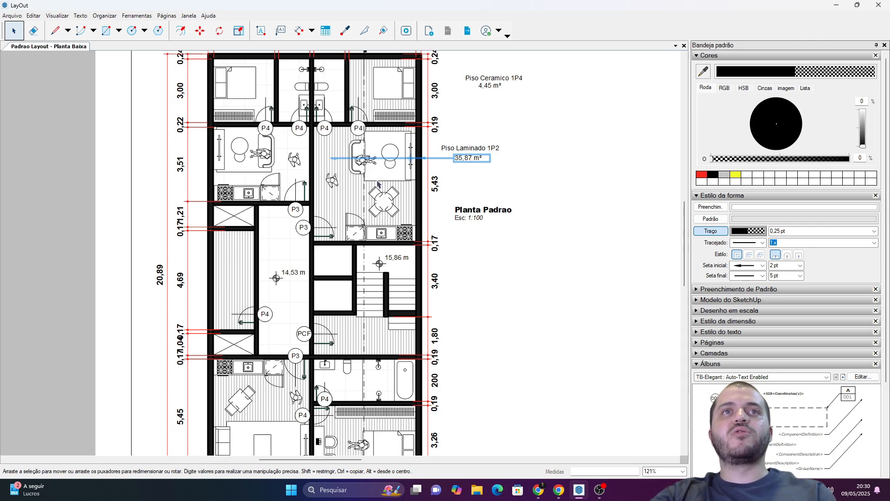
left_click(300, 274)
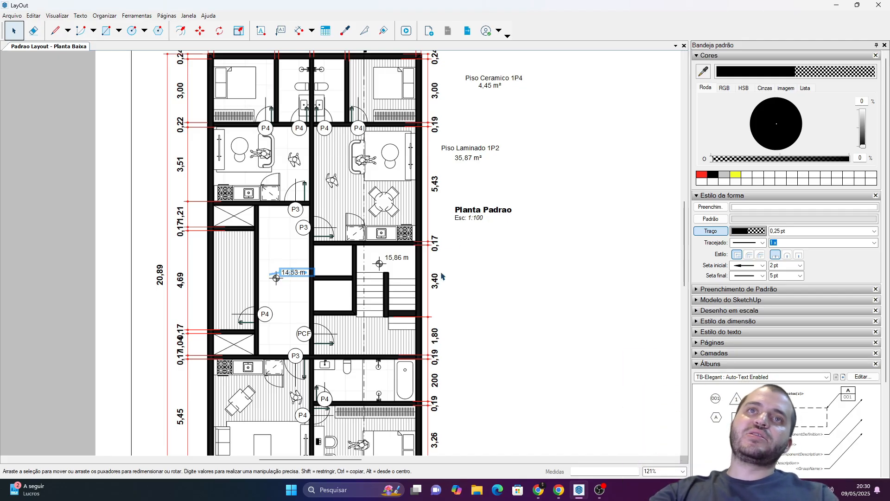
scroll(407, 287, "down", 5)
left_click(425, 299)
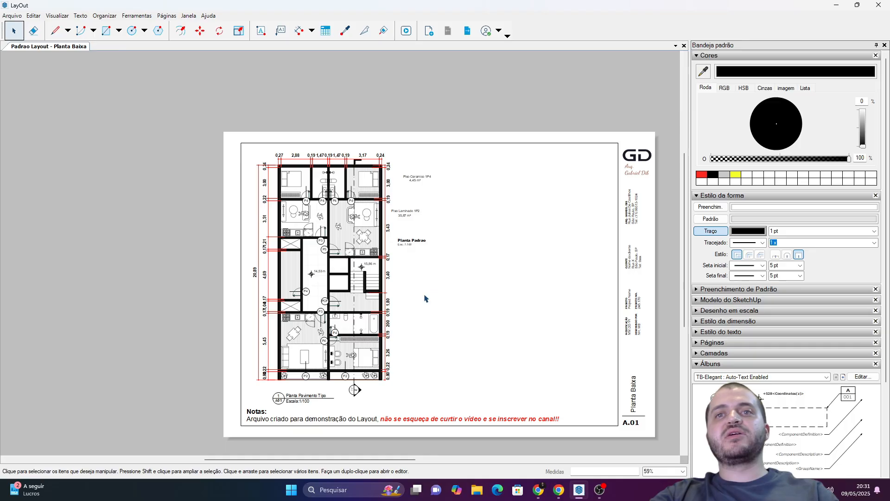
scroll(426, 298, "up", 2)
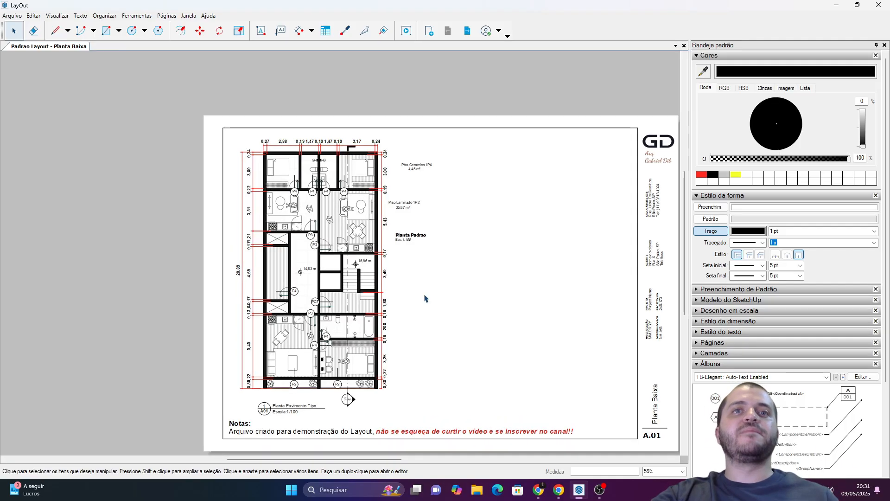